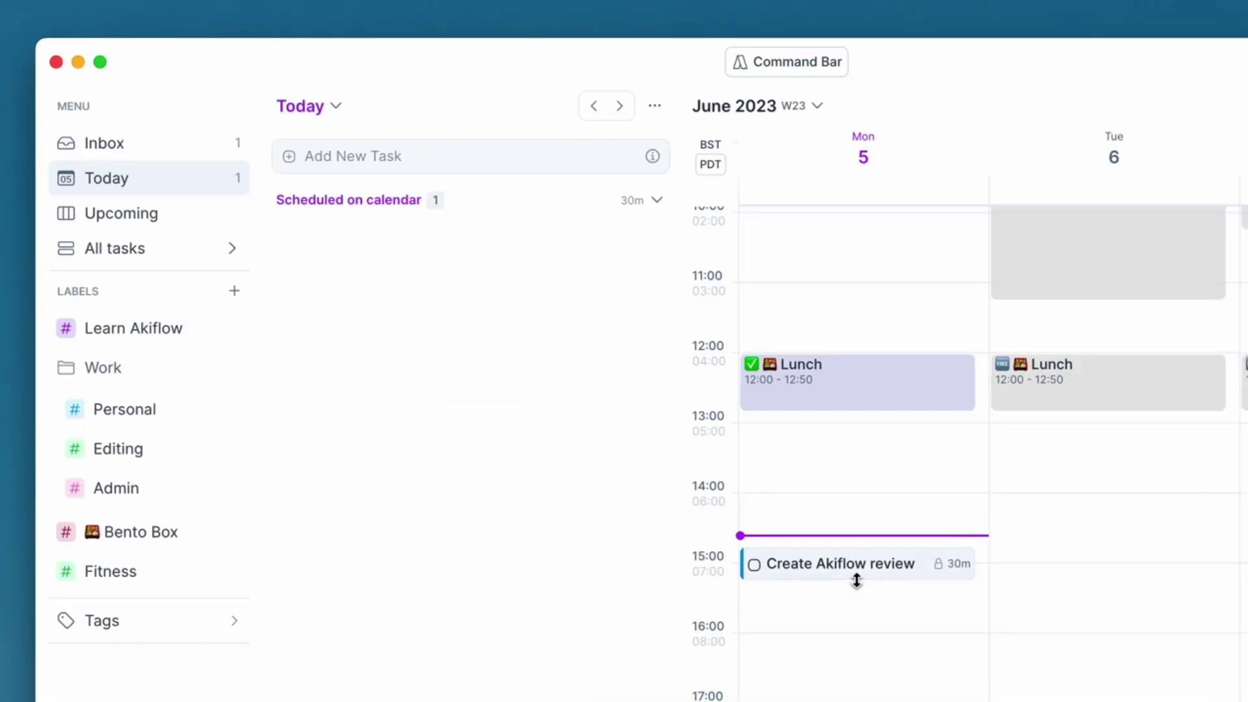
- Stretch Monday's Create Akiflow review block to 1h, then show the All tasks list
{"action": "left_click_drag", "start_coordinate": [854, 581], "coordinate": [857, 627]}
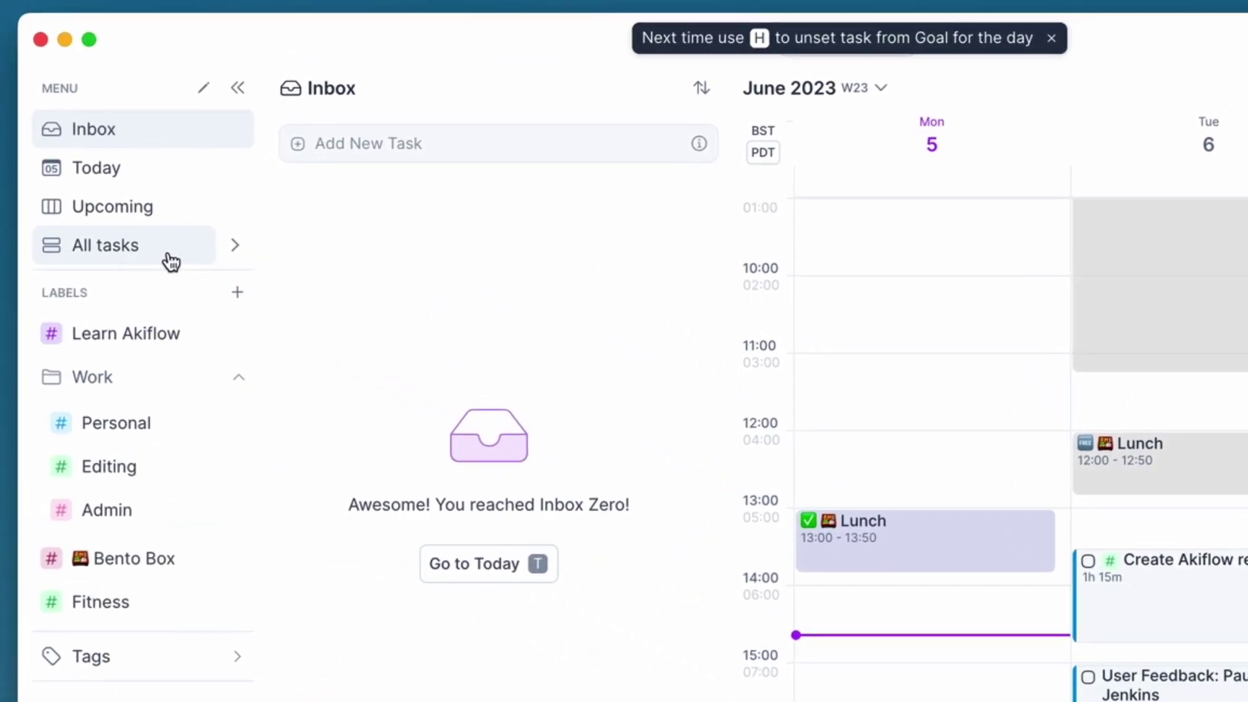
{"action": "left_click", "coordinate": [168, 256]}
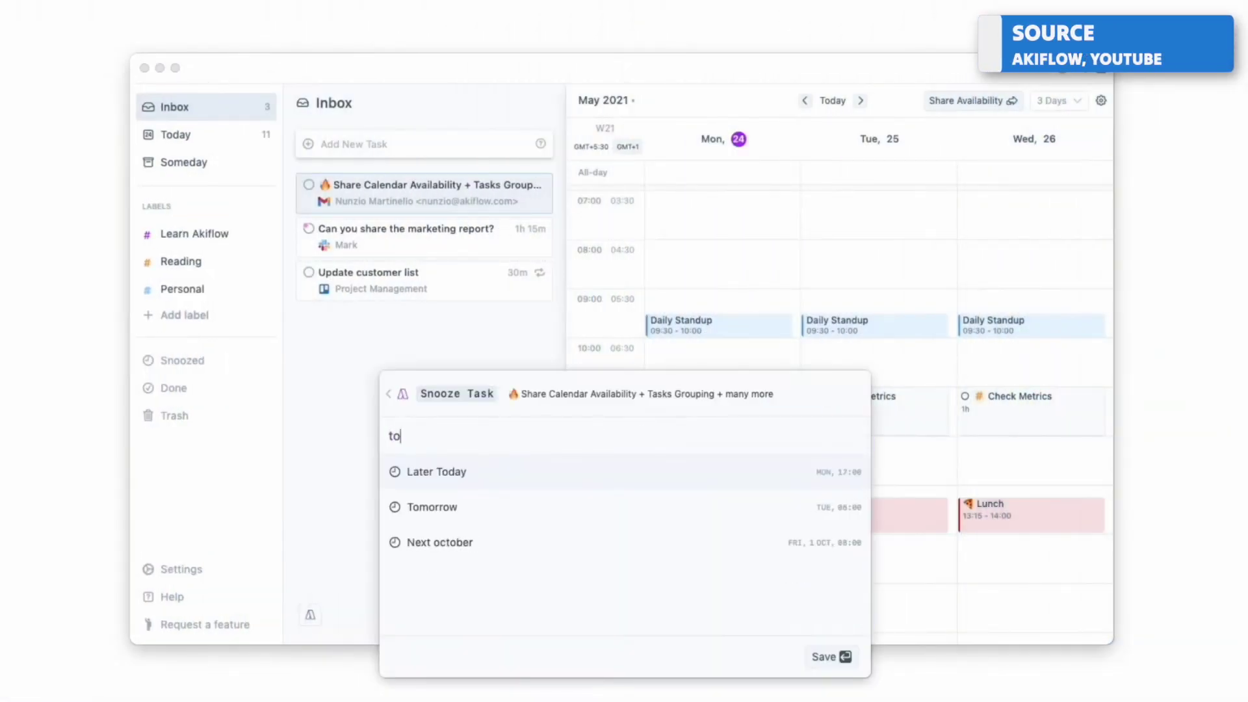
- Snooze Share Calendar Availability to Tomorrow and plan the marketing report for today 3pm
{"action": "key", "text": "Return"}
{"action": "key", "text": "p"}
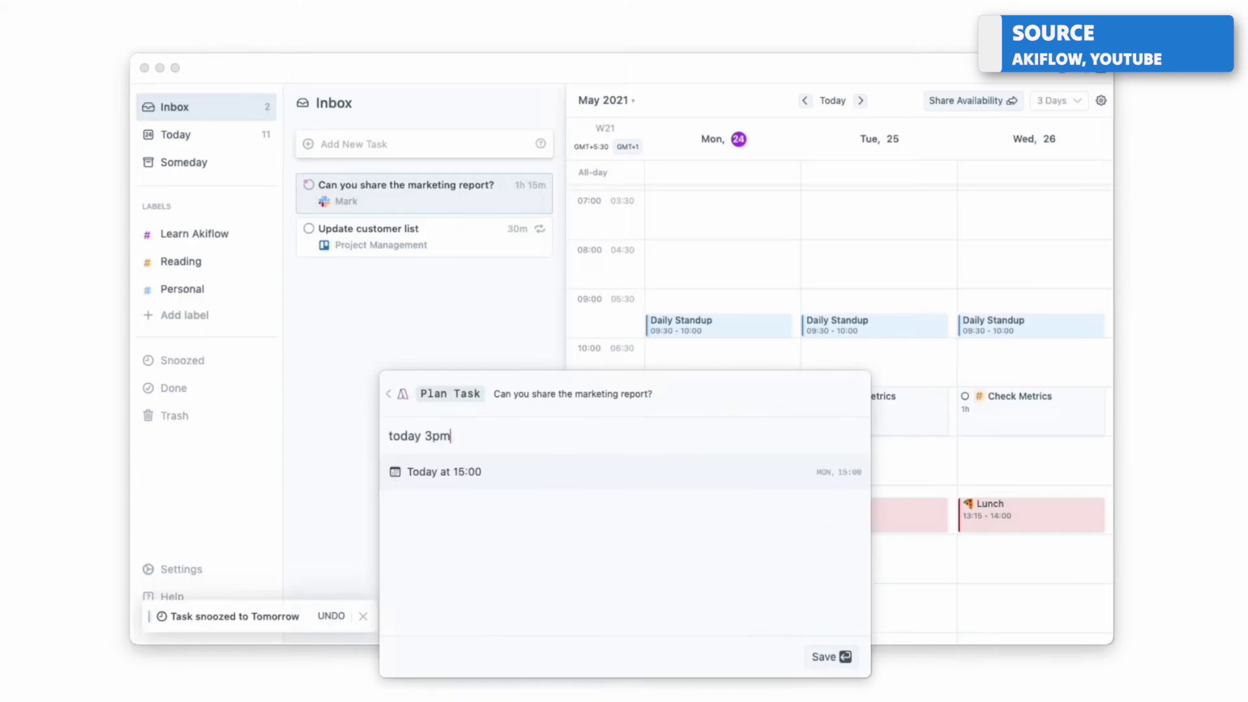
{"action": "key", "text": "Return"}
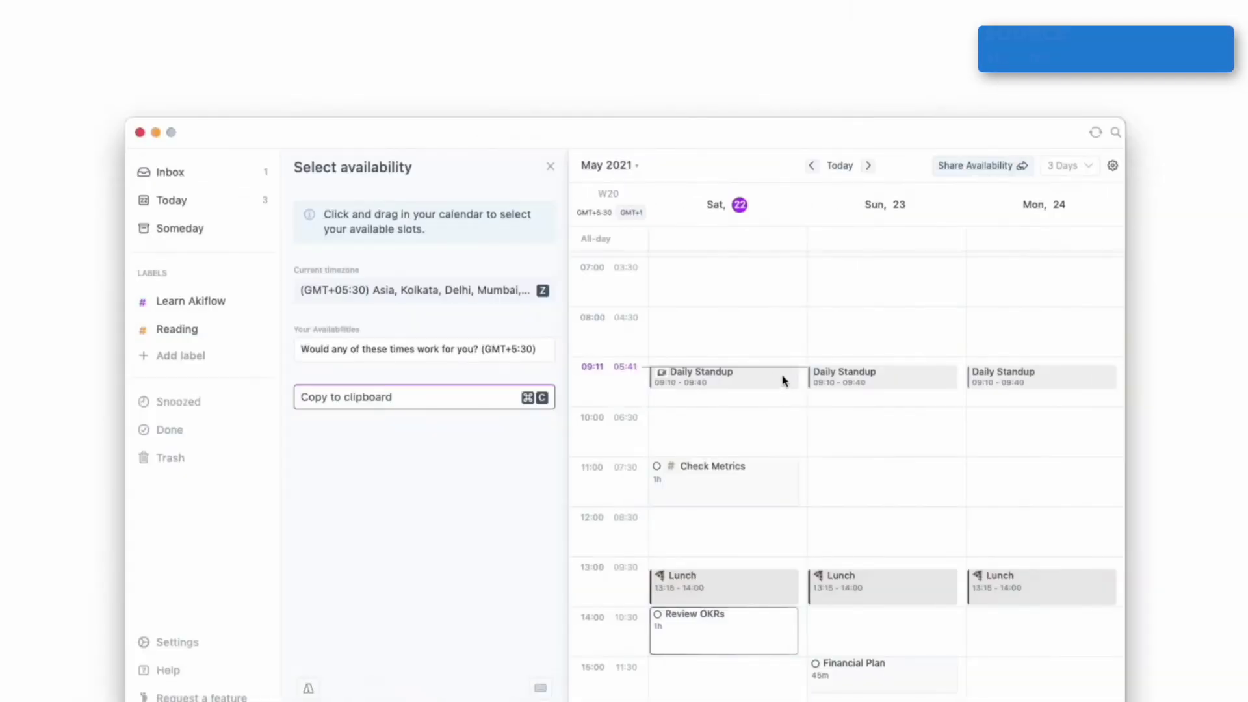
- Mark Saturday midday and Sunday afternoon as free, then paste the availability message into the Gmail body
{"action": "left_click_drag", "start_coordinate": [727, 508], "coordinate": [729, 567]}
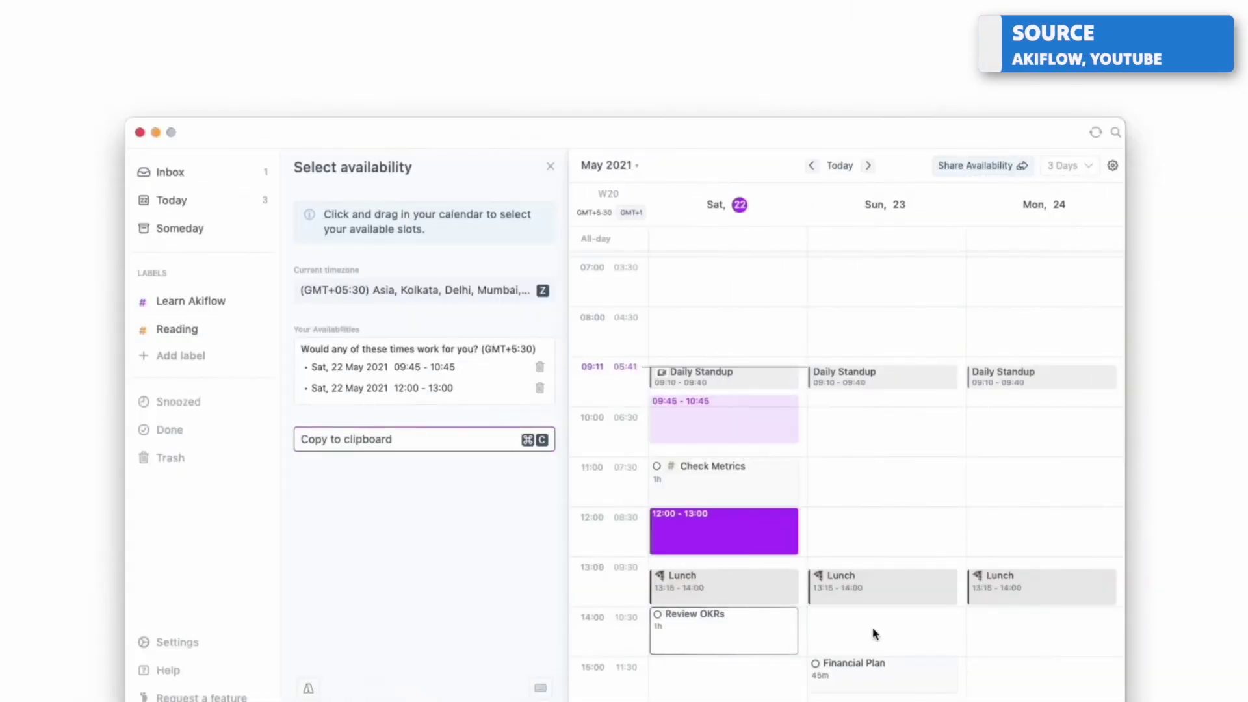
{"action": "left_click_drag", "start_coordinate": [871, 609], "coordinate": [866, 644]}
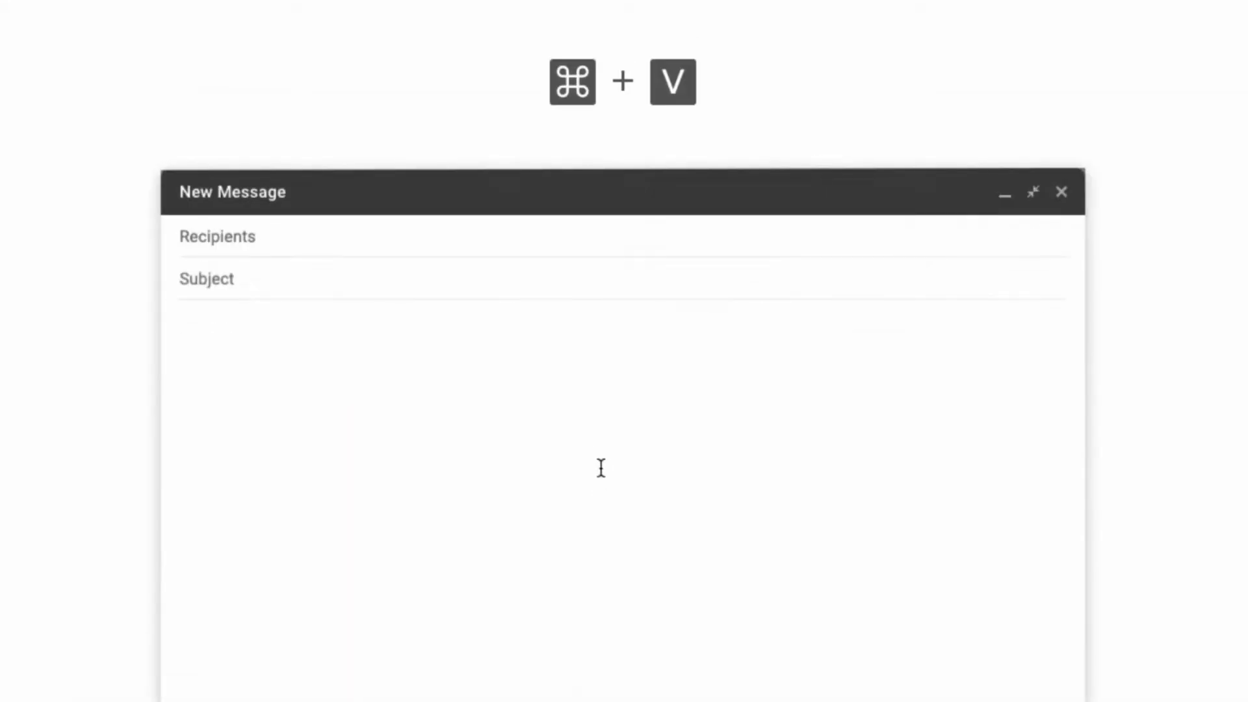
{"action": "type", "text": "Would any of these times work for you? (GMT+5:30)  • Sat, 22 May 2021 09:45 - 10:45 • Sat, 22 May 2021 12:00 - 13:00 • Sun, 23 May 2021 14:00 - 15:00  Availabilities shared with Akiflow"}
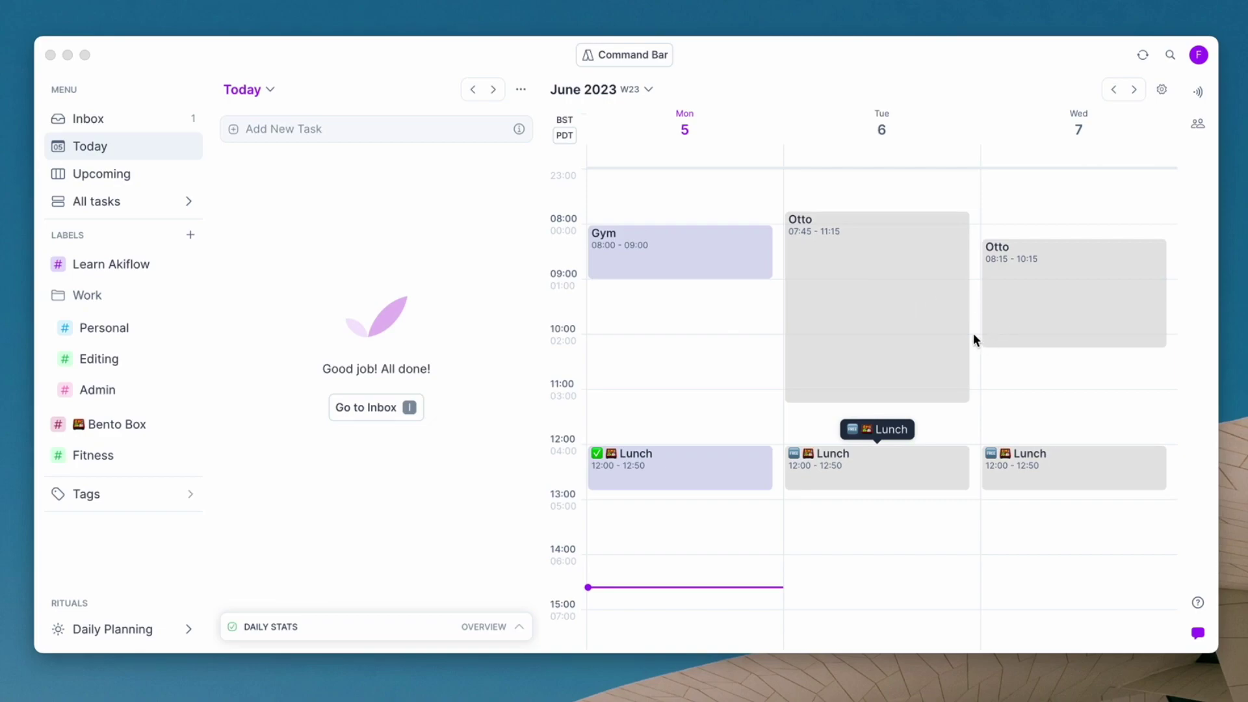
{"action": "scroll", "coordinate": [923, 281], "scroll_direction": "up", "scroll_amount": 2}
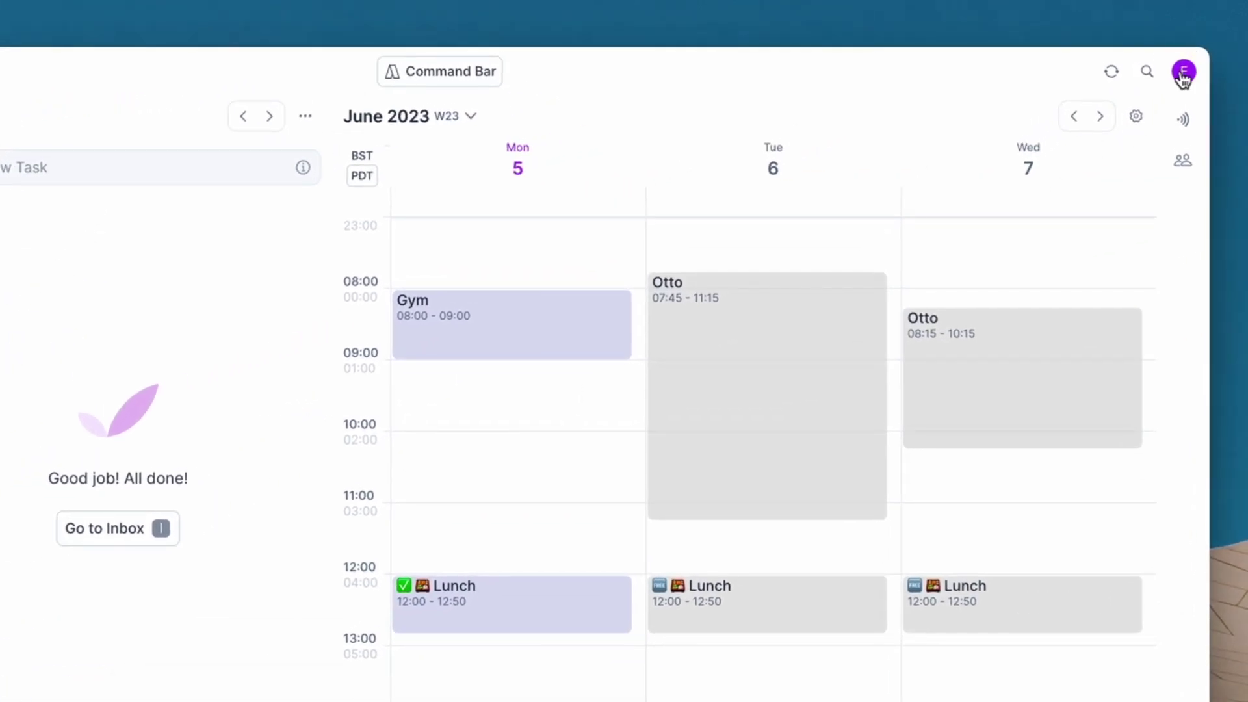
{"action": "left_click", "coordinate": [1185, 73]}
{"action": "left_click", "coordinate": [1122, 124]}
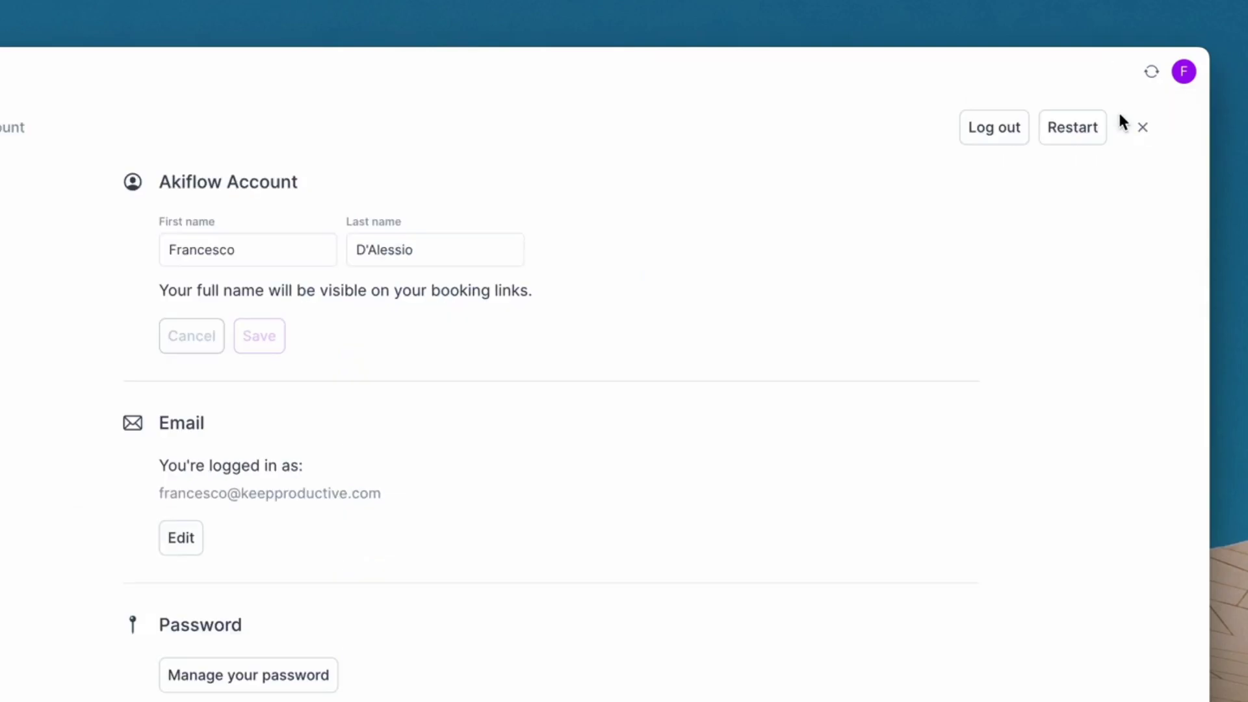
{"action": "left_click", "coordinate": [145, 195]}
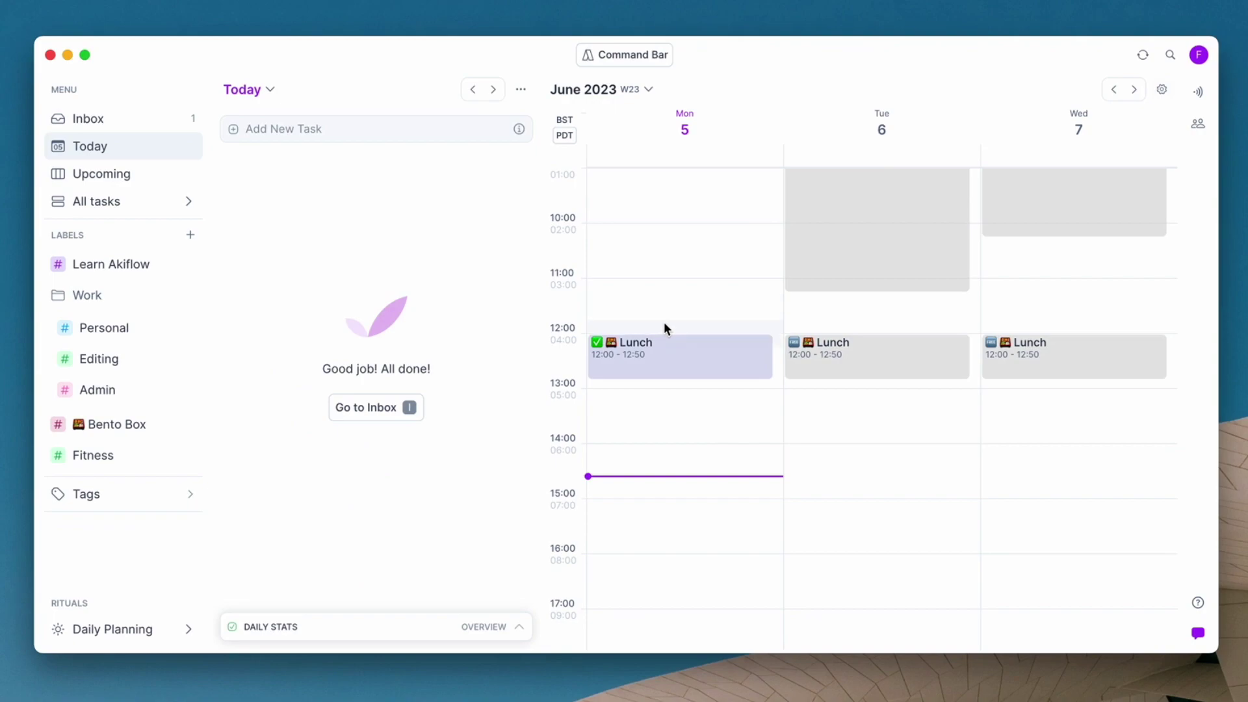
- Add the task 'Create Akiflow review' for today and drag it onto Monday at 14:45
{"action": "scroll", "coordinate": [637, 309], "scroll_direction": "down", "scroll_amount": 3}
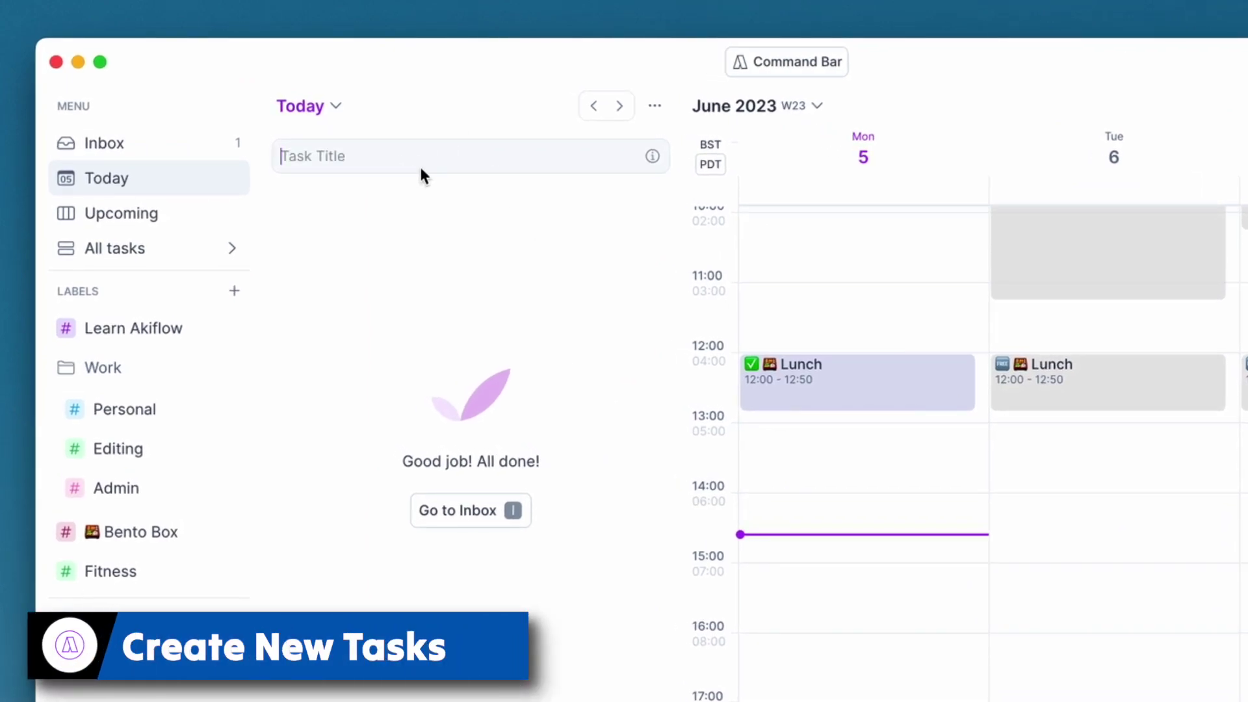
{"action": "type", "text": "C"}
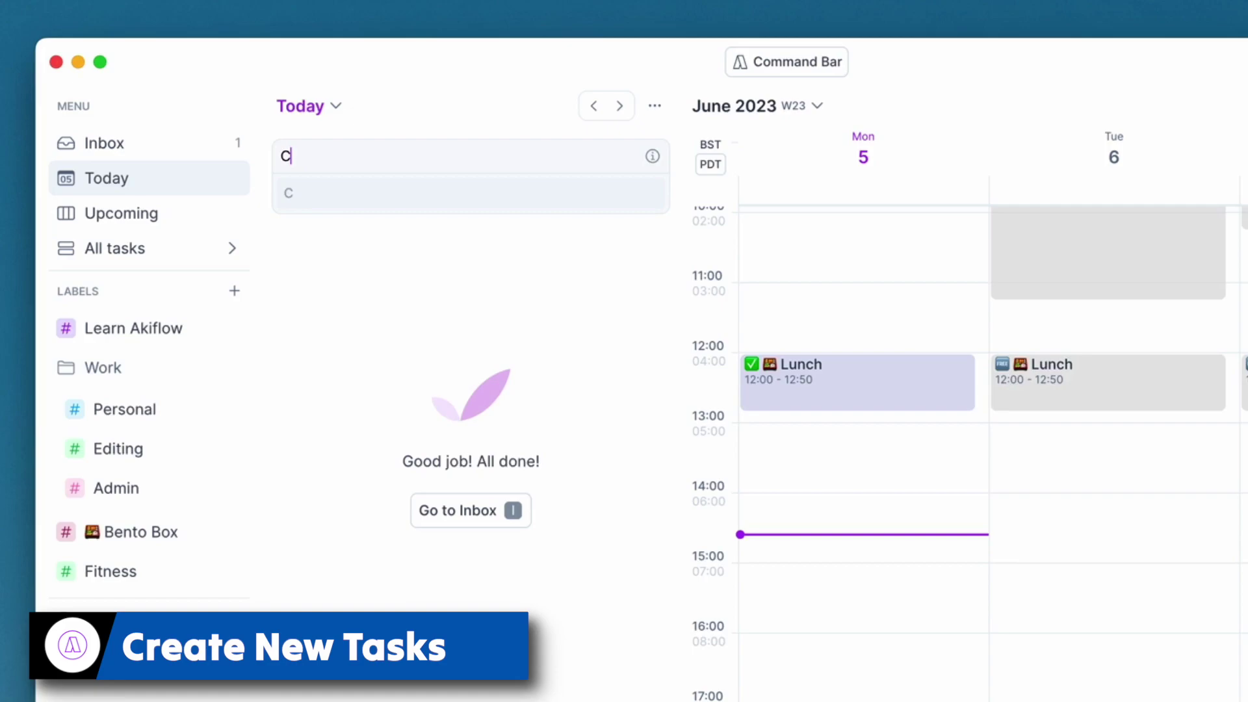
{"action": "type", "text": "reate Akiflow"}
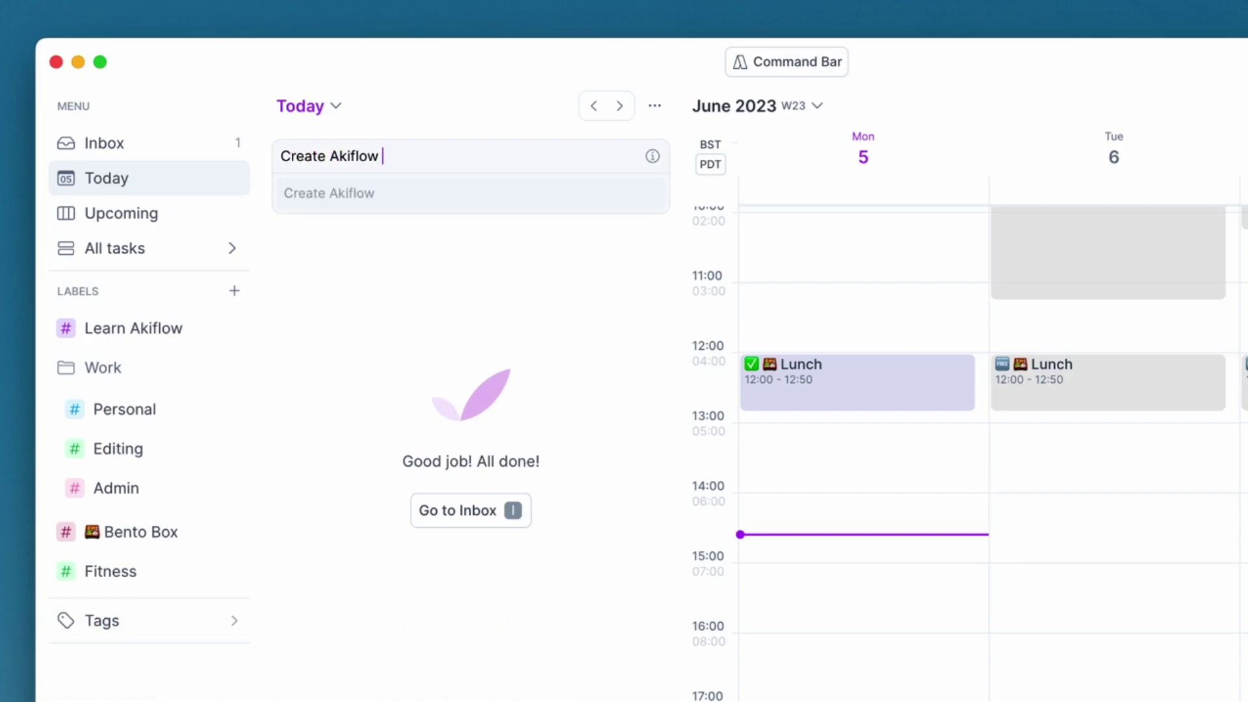
{"action": "type", "text": " review"}
{"action": "key", "text": "Return"}
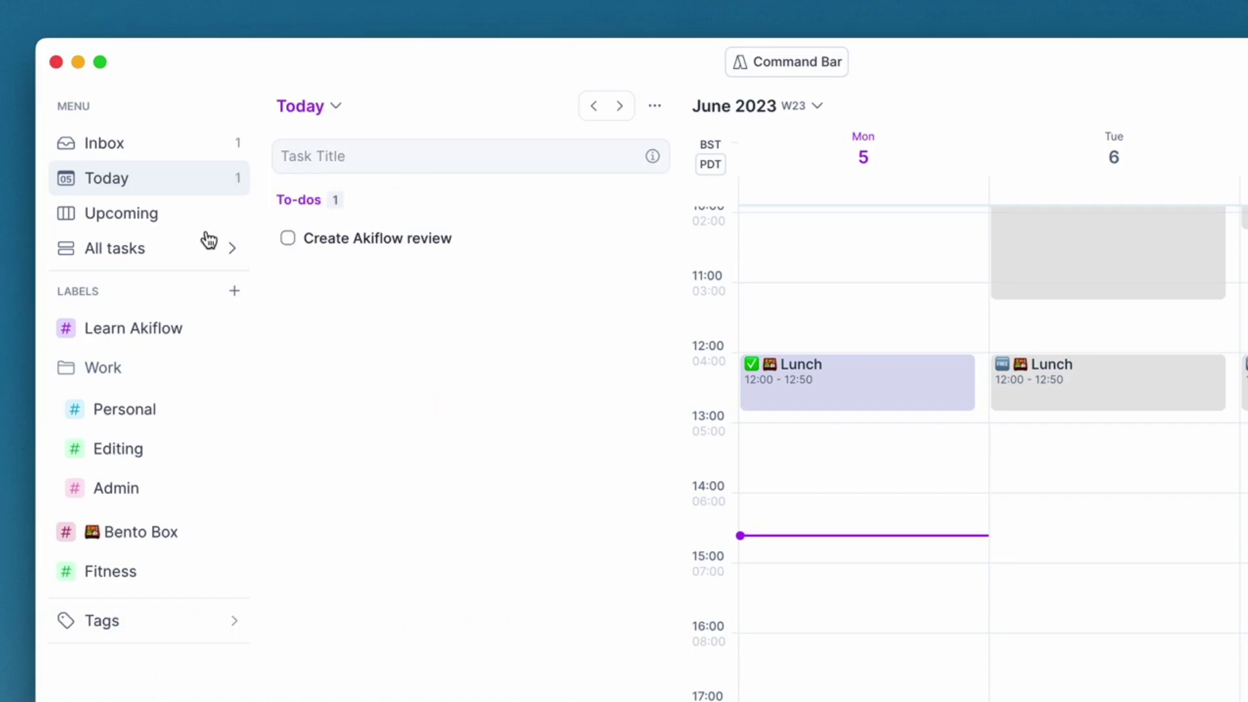
{"action": "left_click_drag", "start_coordinate": [425, 239], "coordinate": [859, 631]}
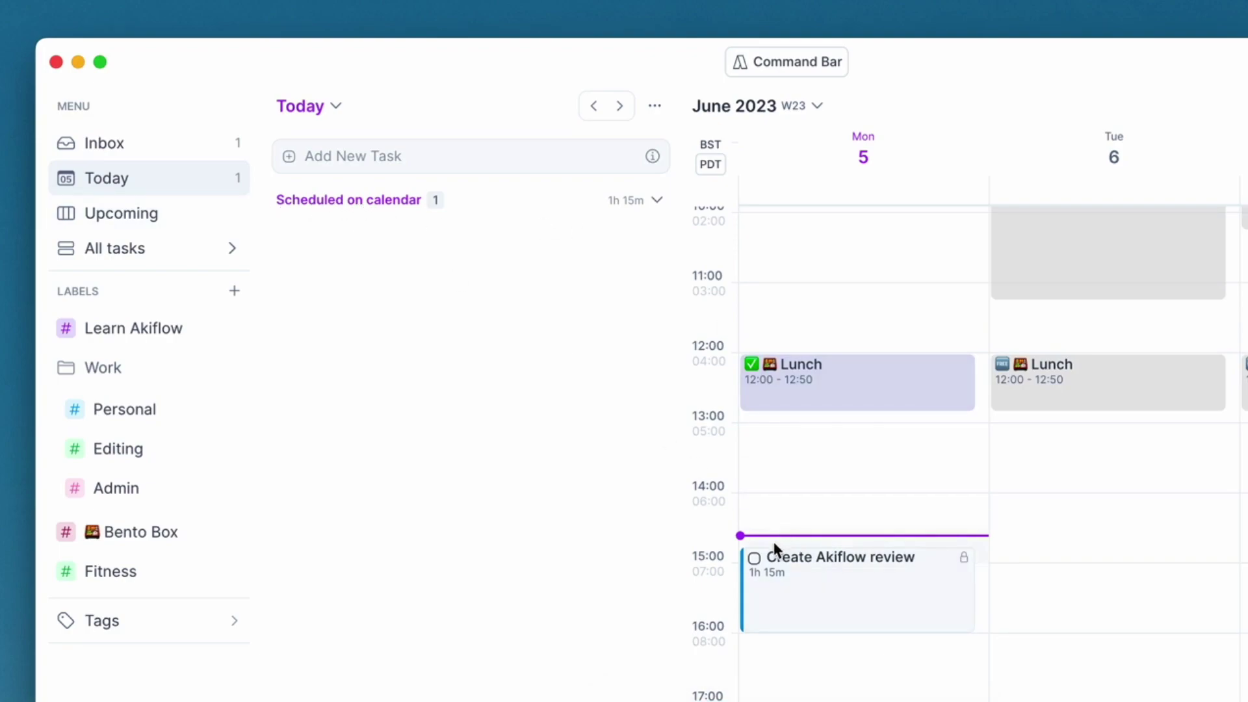
- Apply the Editing label to Create Akiflow review and view the Editing label's task list
{"action": "left_click", "coordinate": [840, 587]}
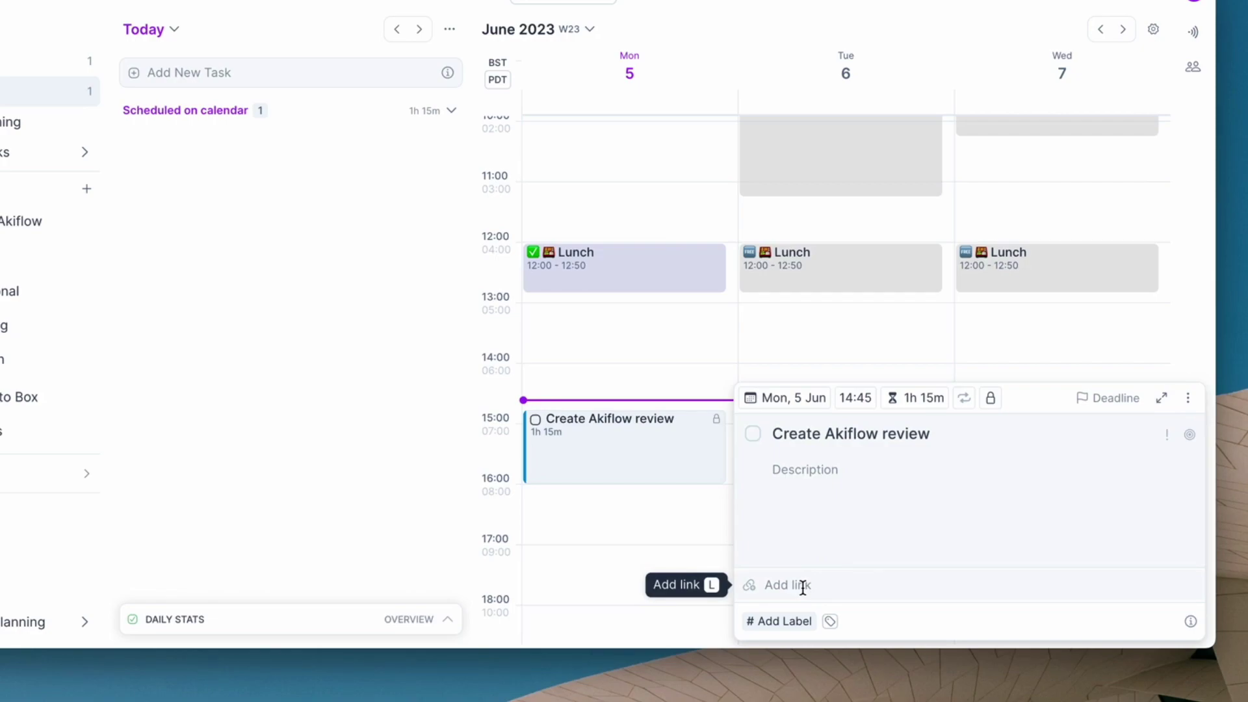
{"action": "left_click", "coordinate": [787, 621]}
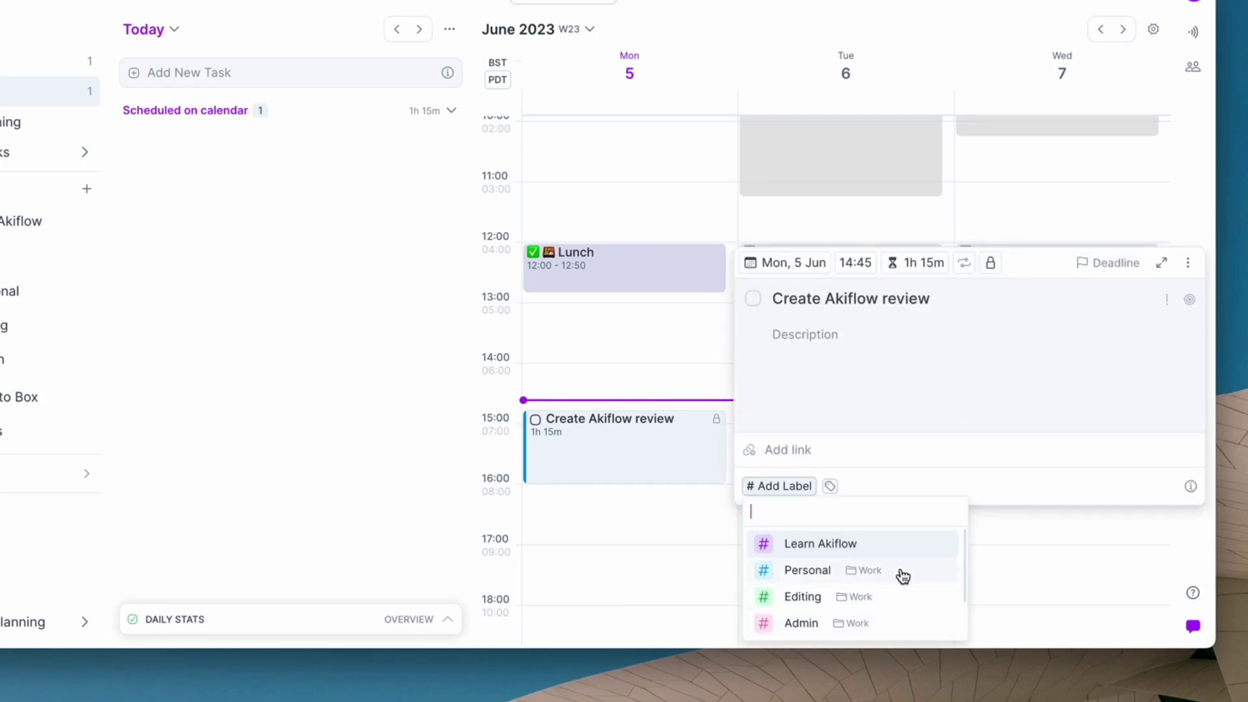
{"action": "left_click", "coordinate": [904, 603]}
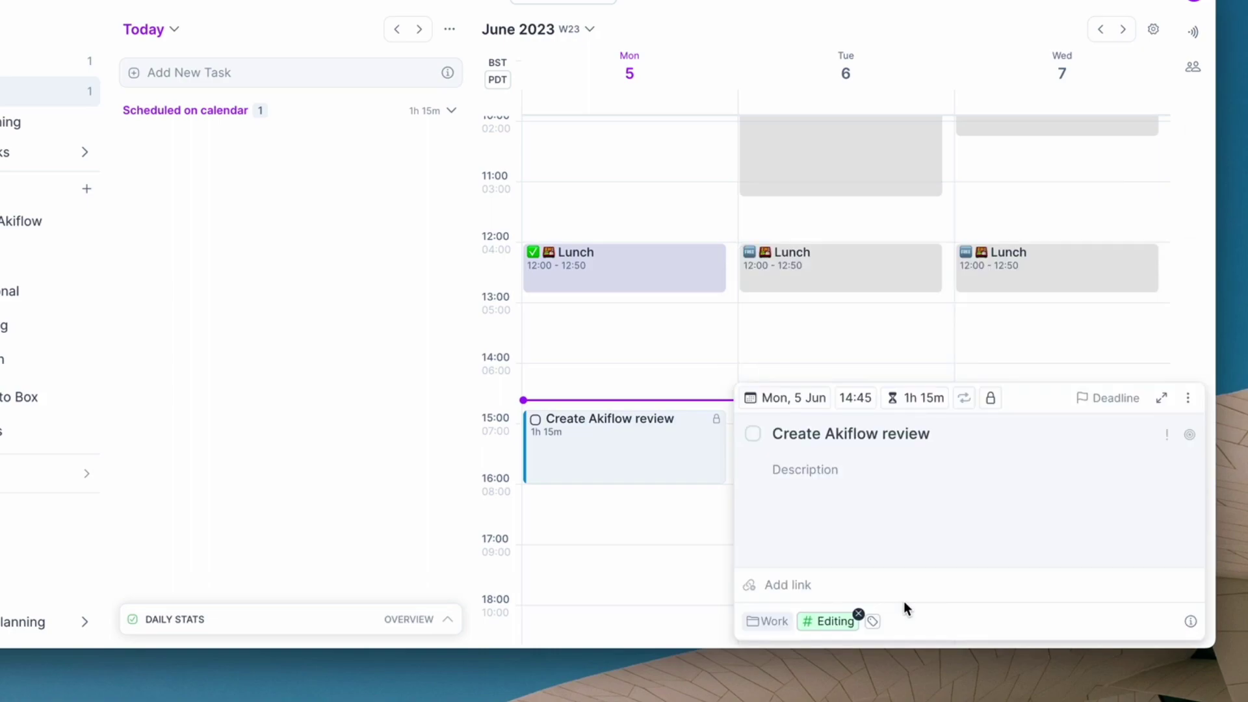
{"action": "left_click", "coordinate": [392, 441]}
{"action": "left_click", "coordinate": [43, 340]}
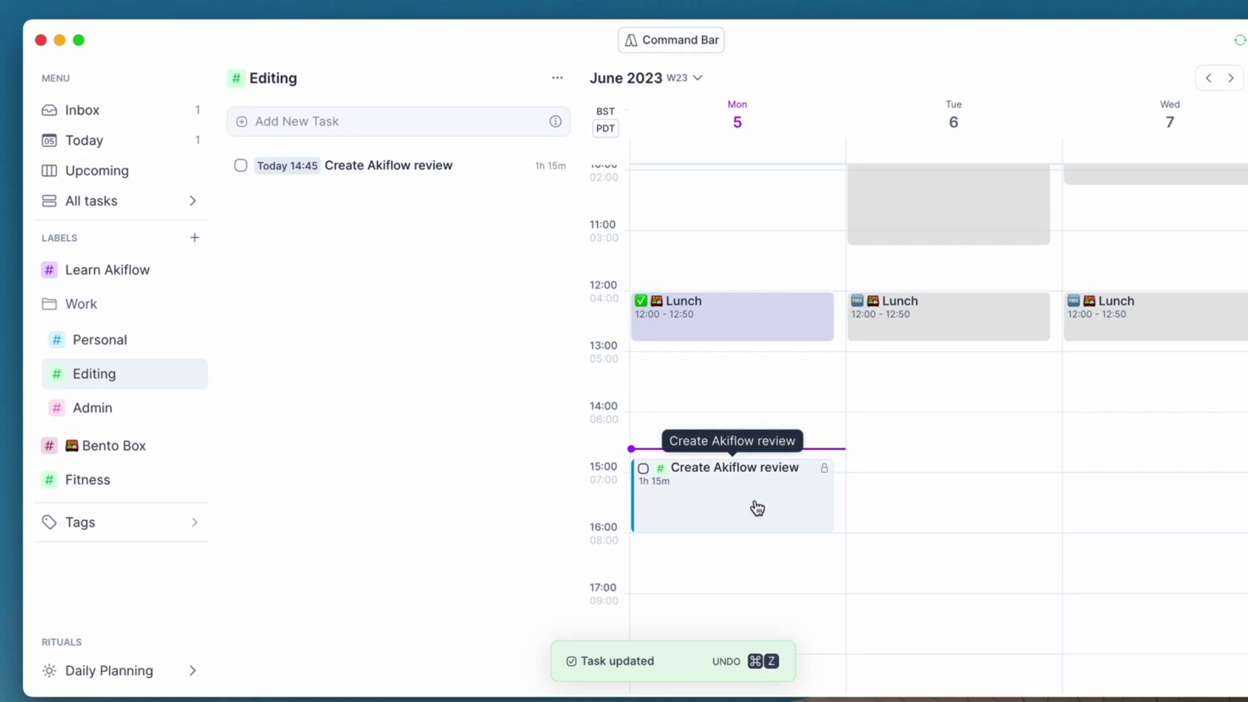
- Move Create Akiflow review to Tuesday 13:30, shift Monday's Lunch to 13:00–13:50, and sync
{"action": "left_click_drag", "start_coordinate": [757, 508], "coordinate": [954, 422]}
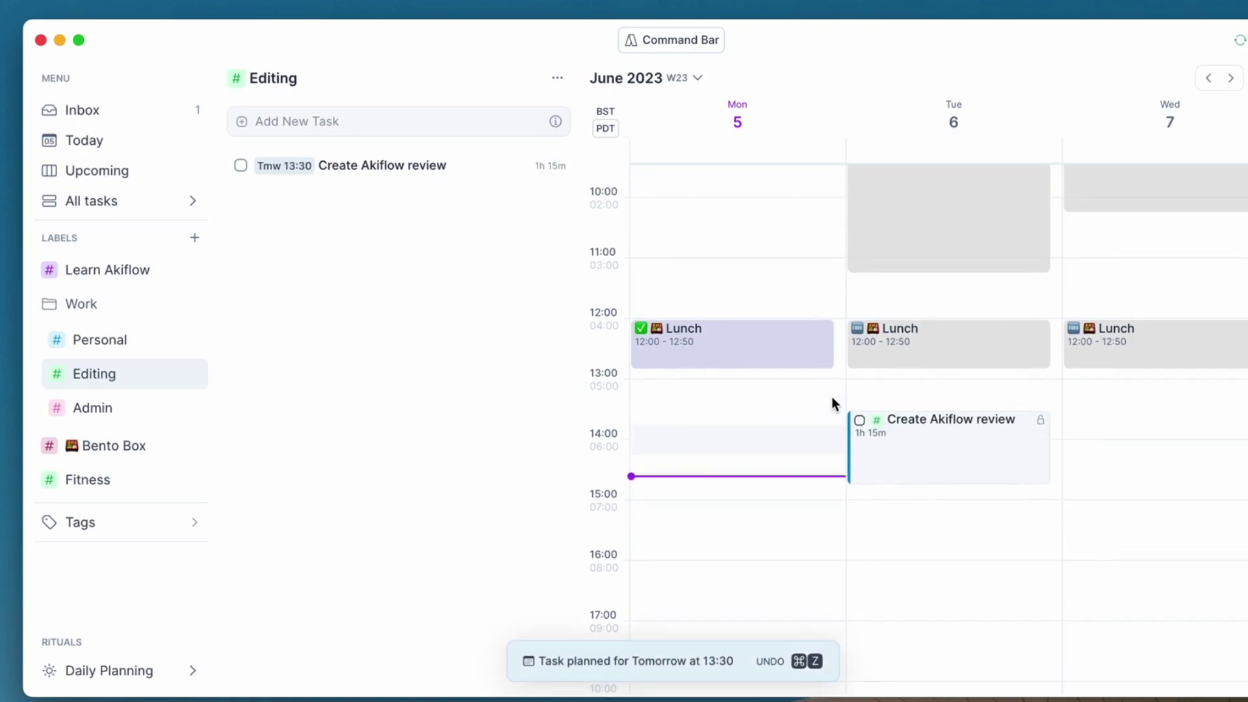
{"action": "left_click_drag", "start_coordinate": [783, 360], "coordinate": [793, 407]}
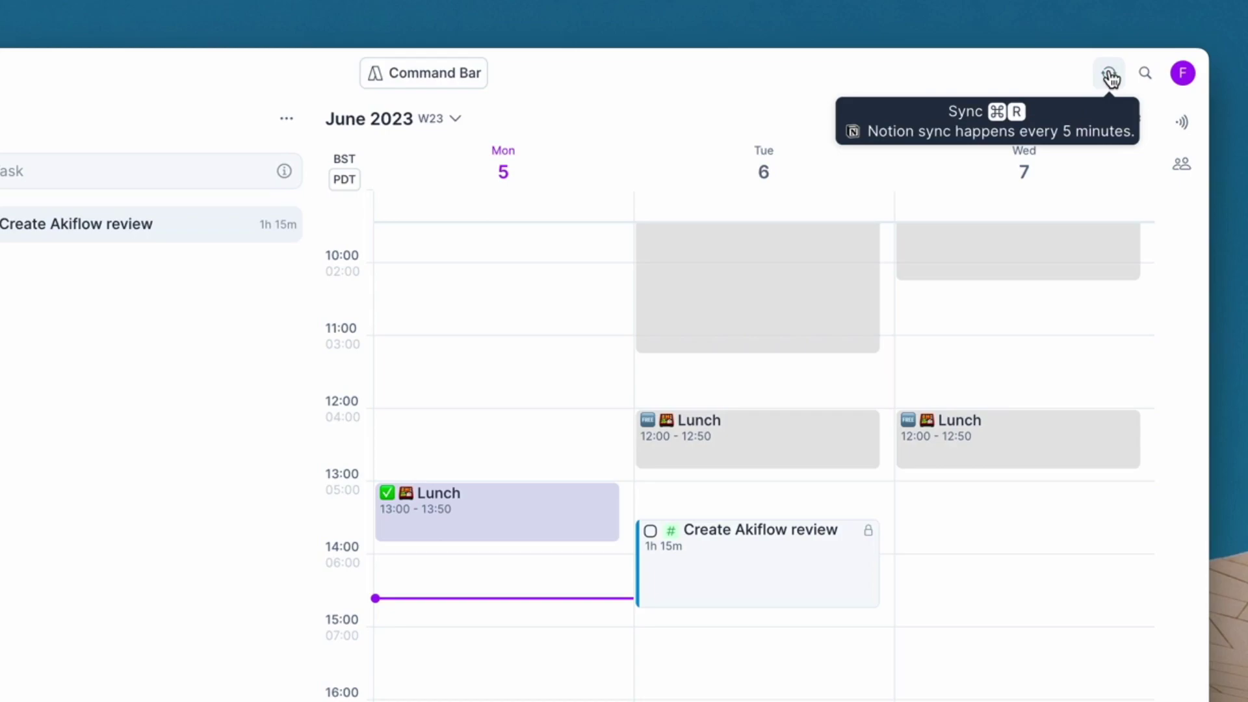
{"action": "left_click", "coordinate": [1109, 74]}
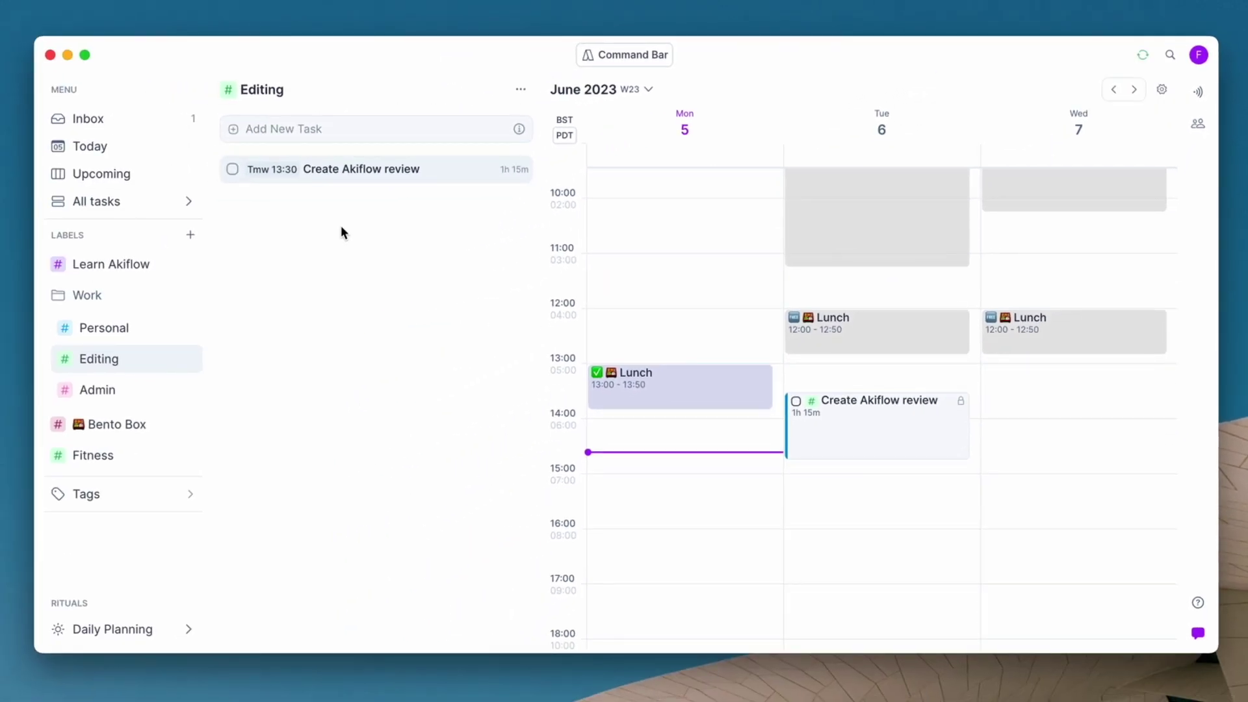
{"action": "left_click", "coordinate": [1190, 56]}
{"action": "left_click", "coordinate": [1115, 91]}
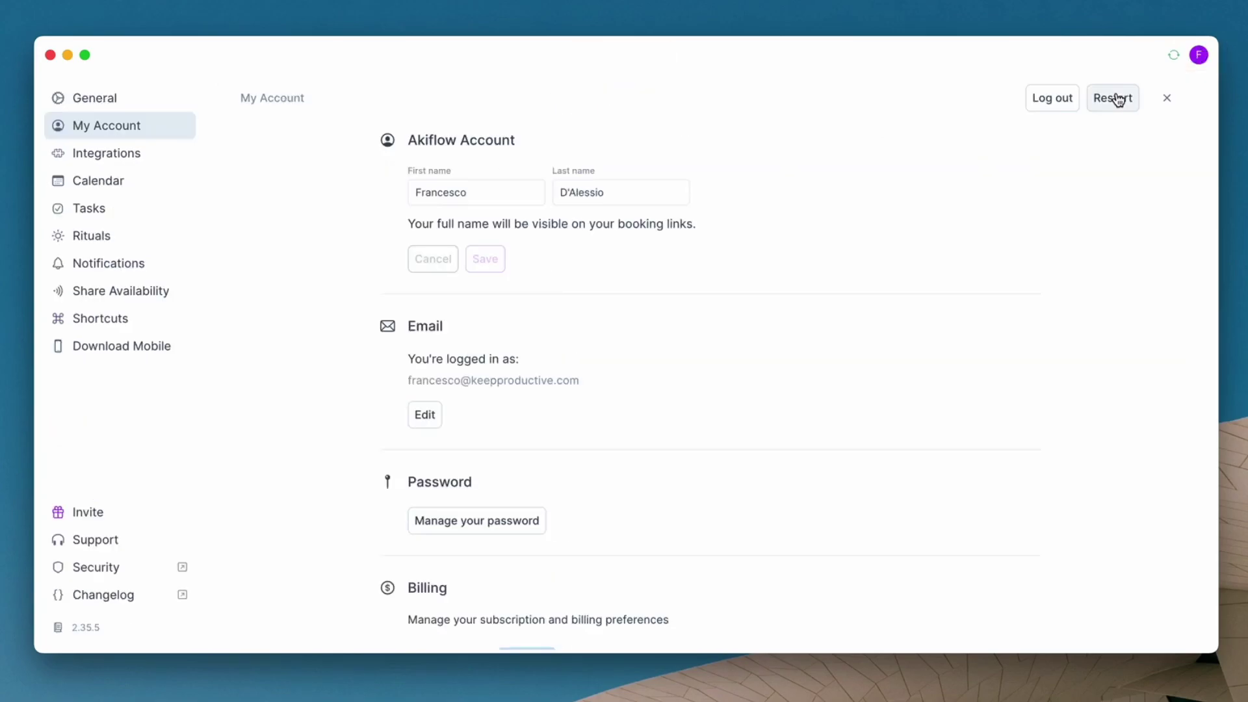
{"action": "left_click", "coordinate": [145, 213]}
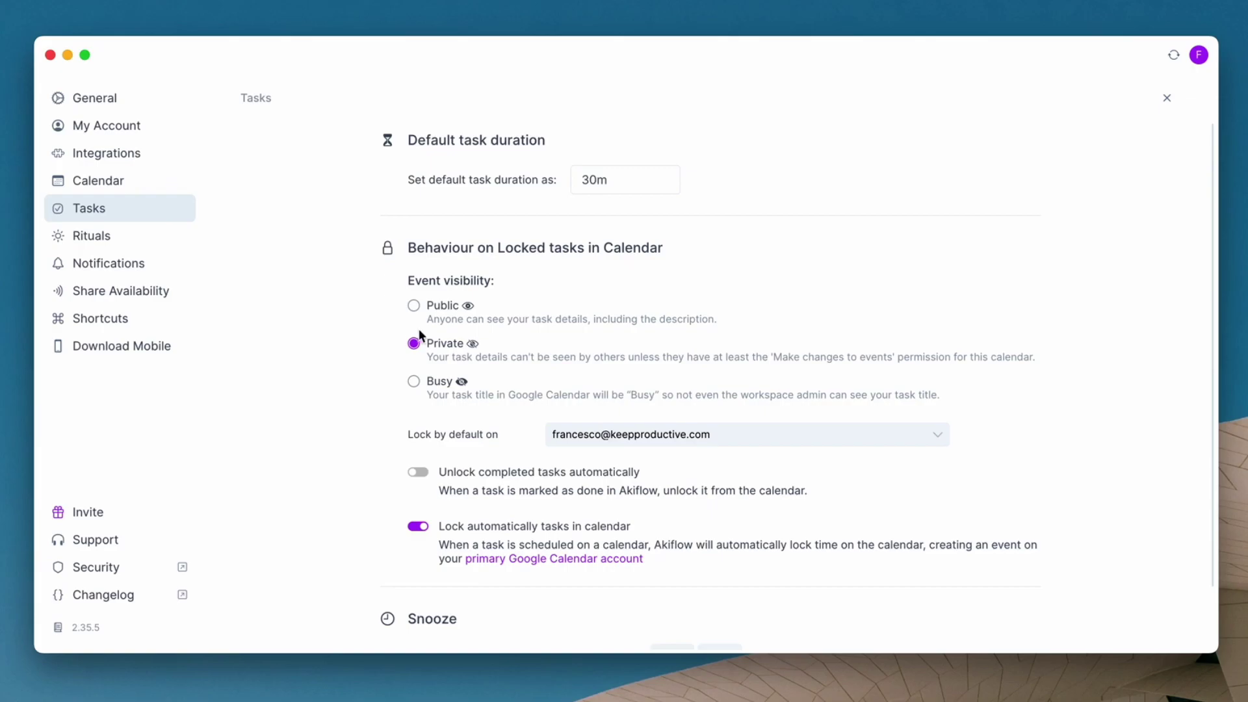
{"action": "left_click", "coordinate": [146, 163]}
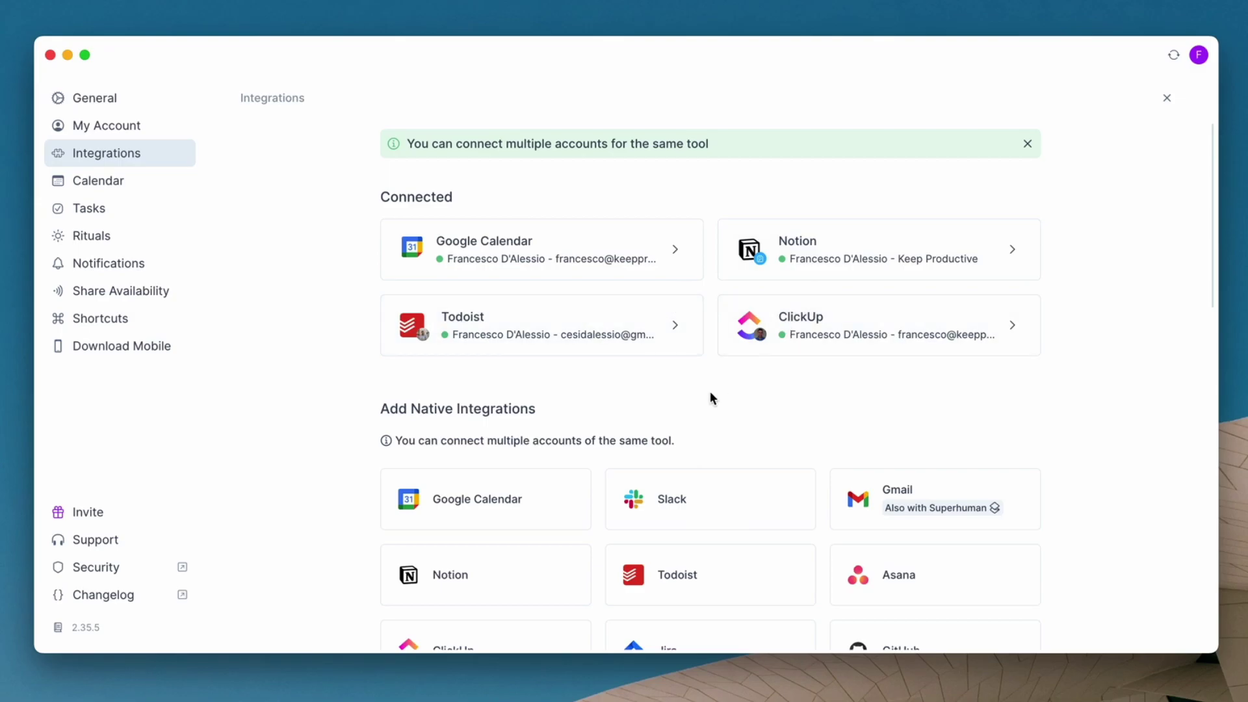
{"action": "scroll", "coordinate": [710, 394], "scroll_direction": "down", "scroll_amount": 5}
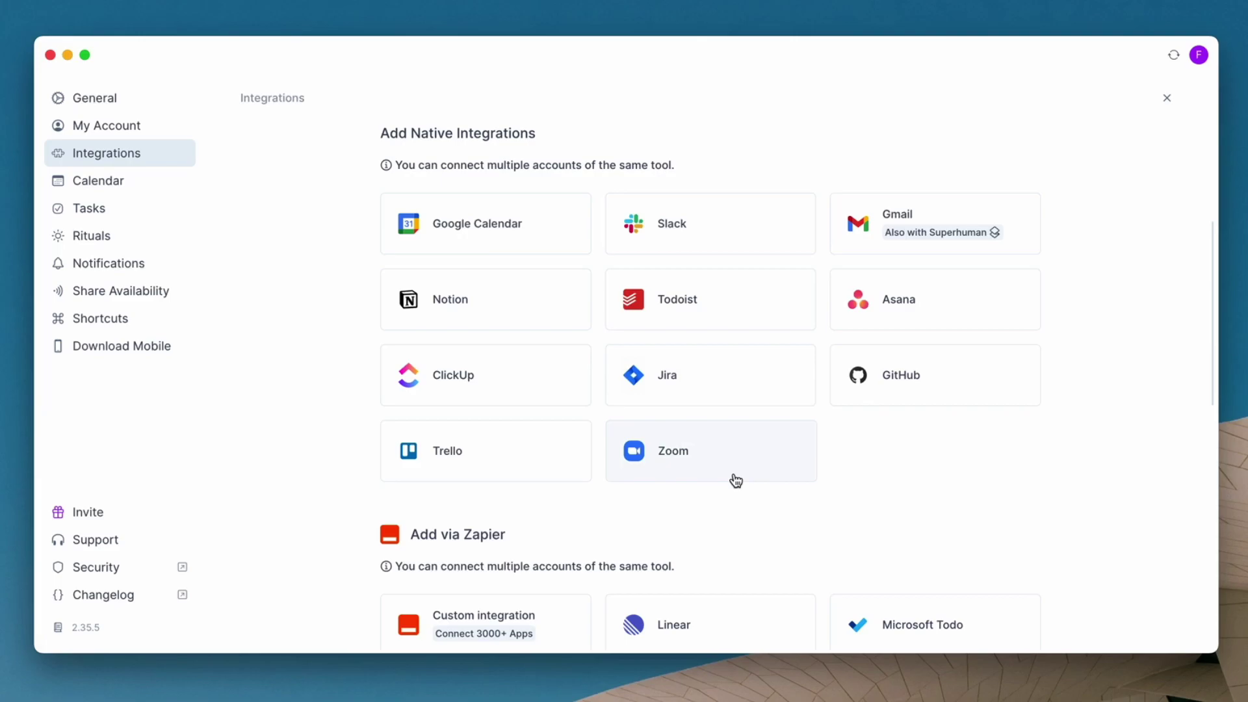
{"action": "scroll", "coordinate": [736, 481], "scroll_direction": "down", "scroll_amount": 5}
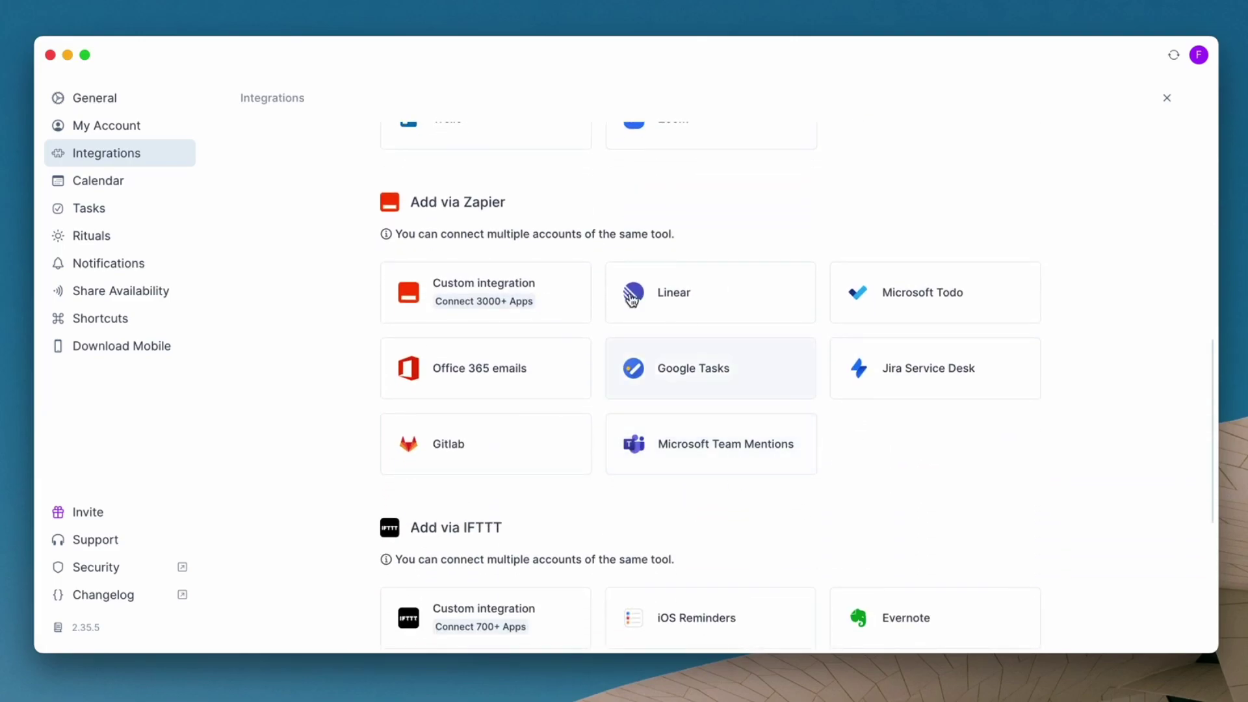
{"action": "scroll", "coordinate": [496, 520], "scroll_direction": "down", "scroll_amount": 5}
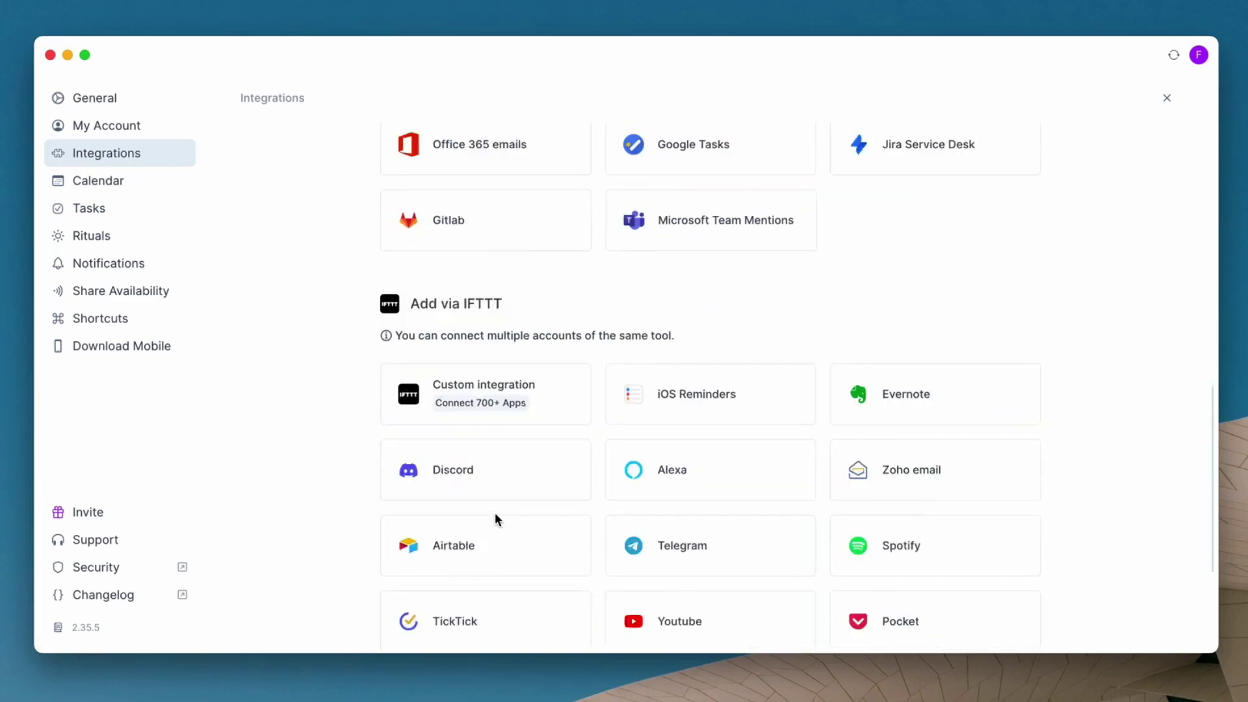
{"action": "scroll", "coordinate": [497, 518], "scroll_direction": "up", "scroll_amount": 3}
{"action": "scroll", "coordinate": [497, 520], "scroll_direction": "up", "scroll_amount": 10}
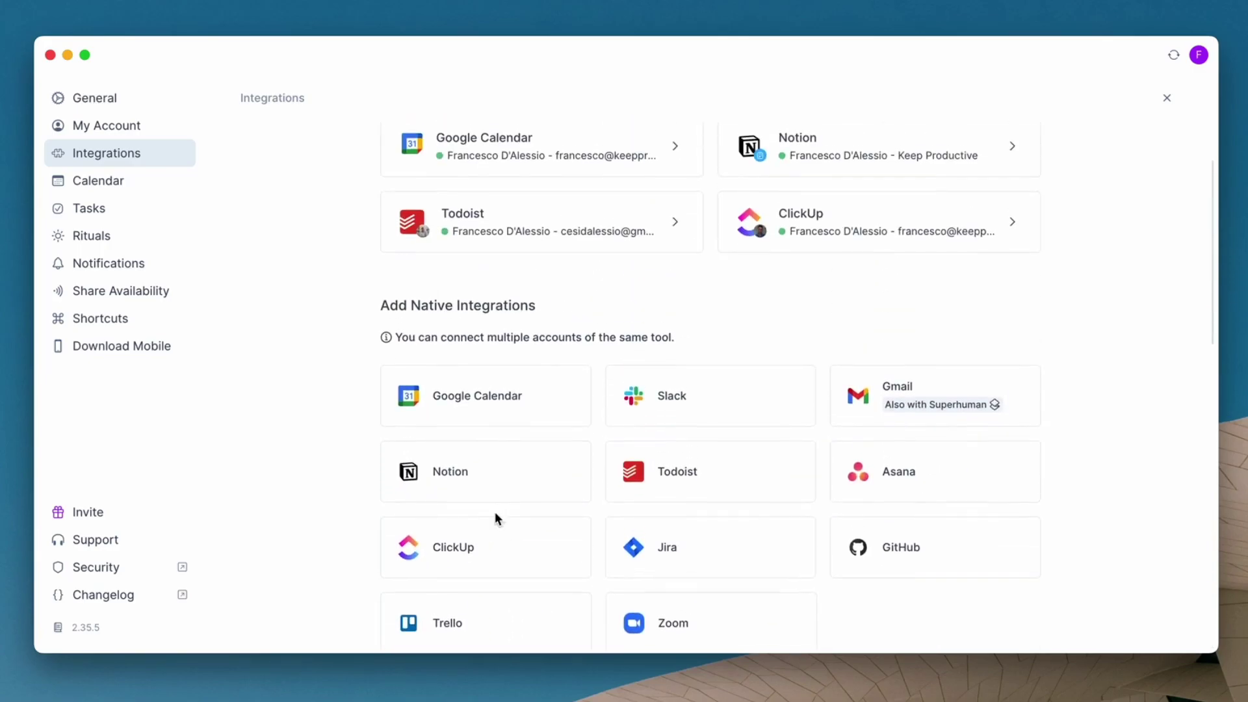
{"action": "scroll", "coordinate": [508, 332], "scroll_direction": "up", "scroll_amount": 2}
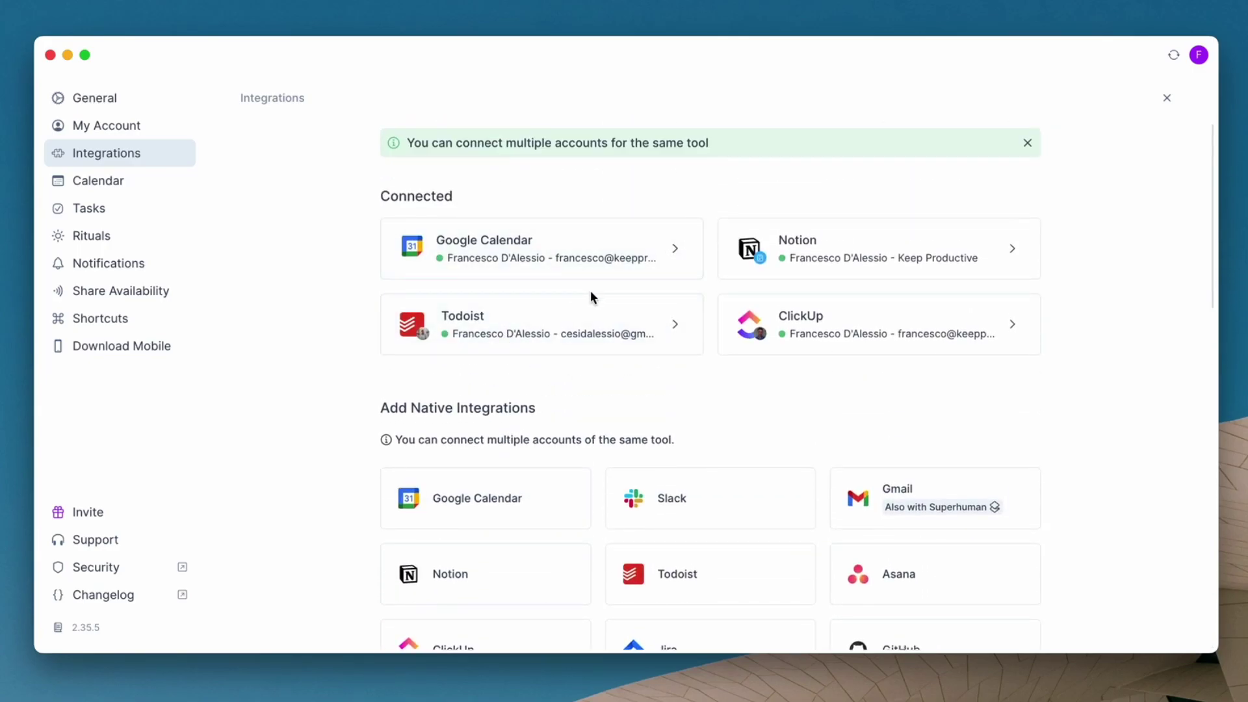
- Open the ClickUp integration and review the Akiflow Example space's import options
{"action": "left_click", "coordinate": [849, 346]}
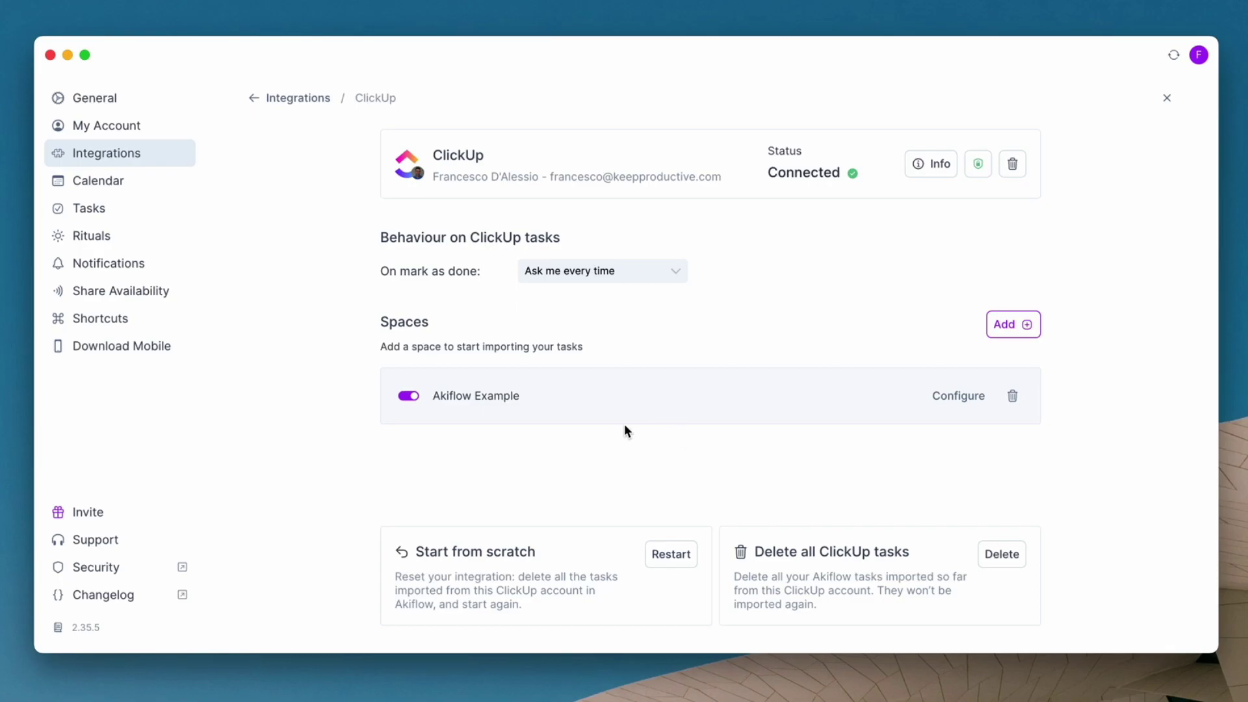
{"action": "left_click", "coordinate": [959, 395]}
{"action": "scroll", "coordinate": [696, 485], "scroll_direction": "down", "scroll_amount": 1}
{"action": "scroll", "coordinate": [650, 468], "scroll_direction": "down", "scroll_amount": 1}
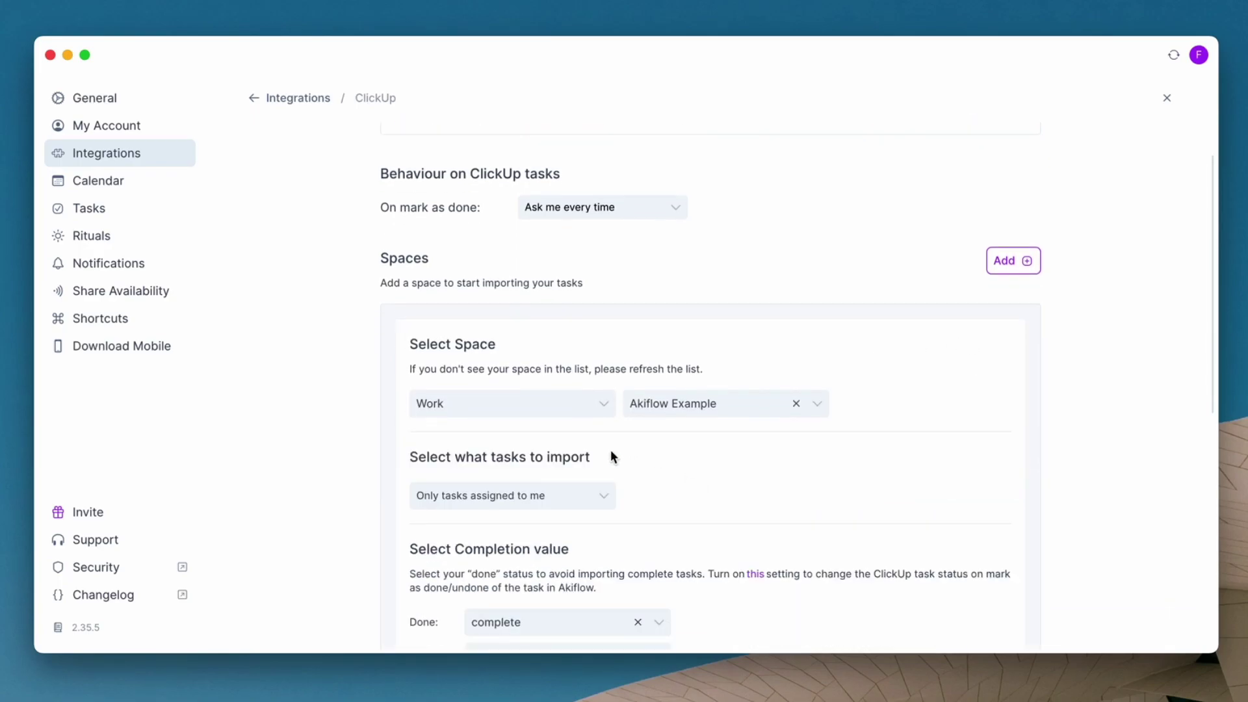
{"action": "scroll", "coordinate": [611, 454], "scroll_direction": "down", "scroll_amount": 5}
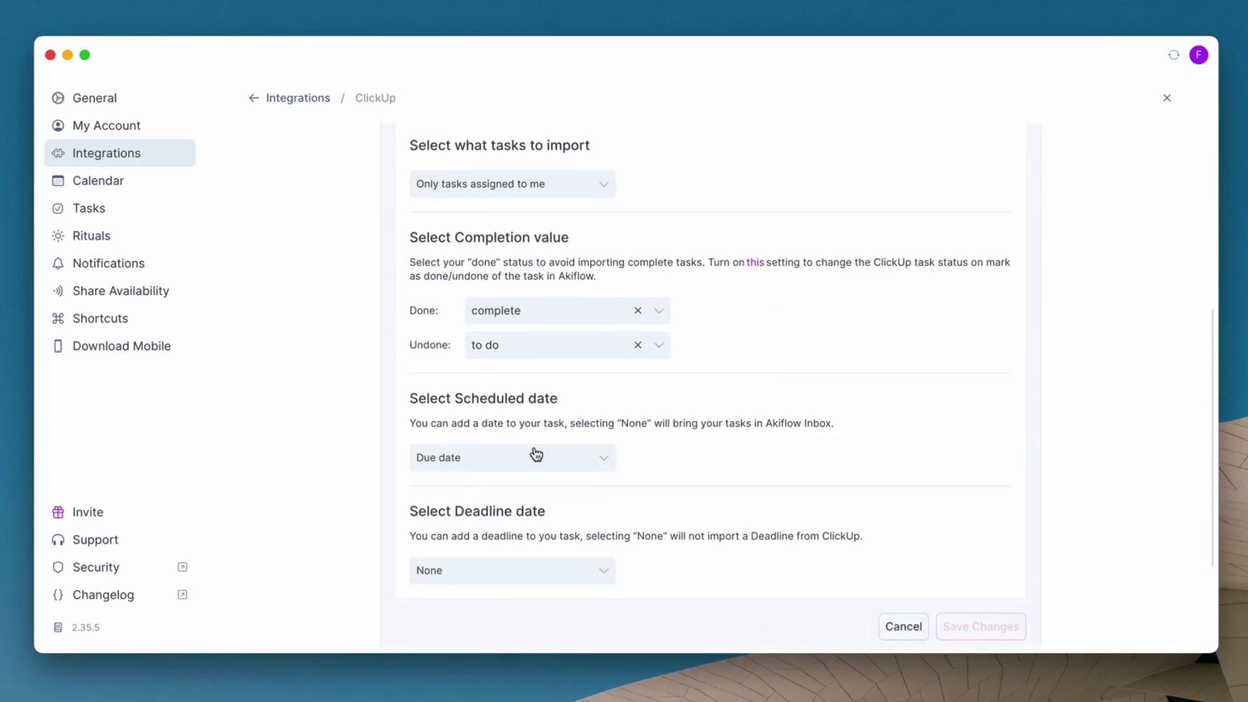
{"action": "scroll", "coordinate": [446, 273], "scroll_direction": "up", "scroll_amount": 10}
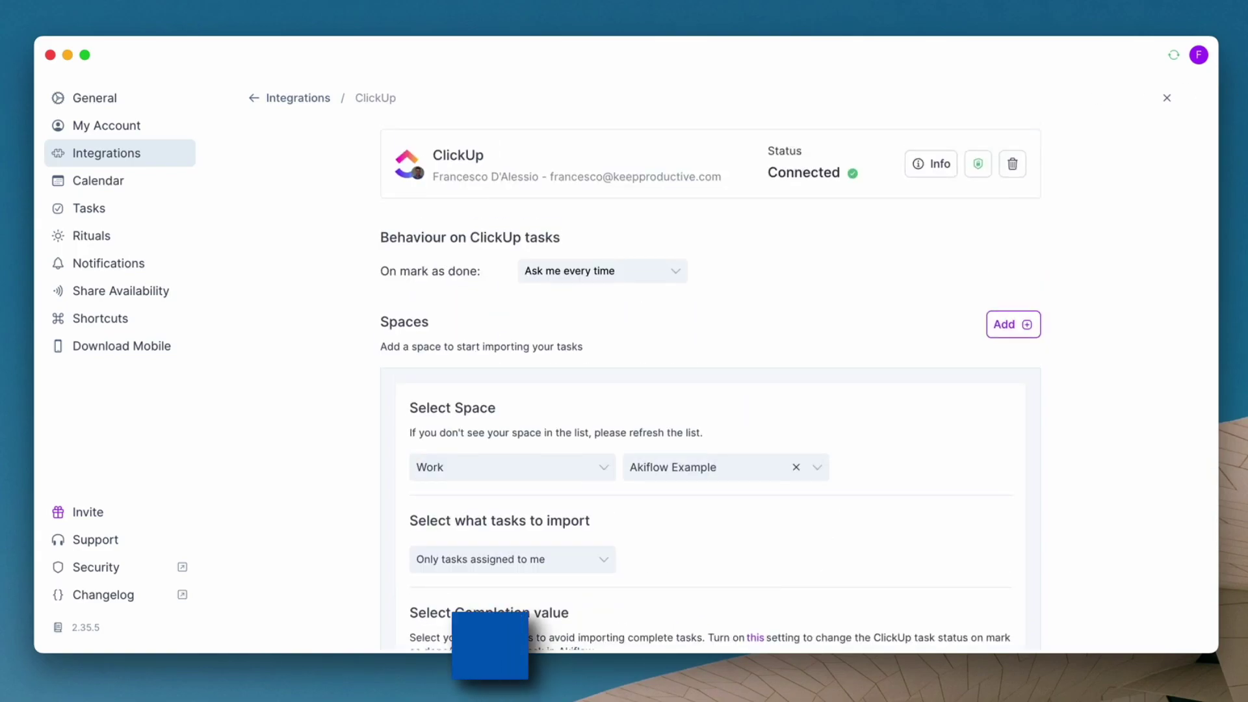
- Close Settings, show the All tasks list, and drag a task toward the Inbox
{"action": "left_click", "coordinate": [1168, 98]}
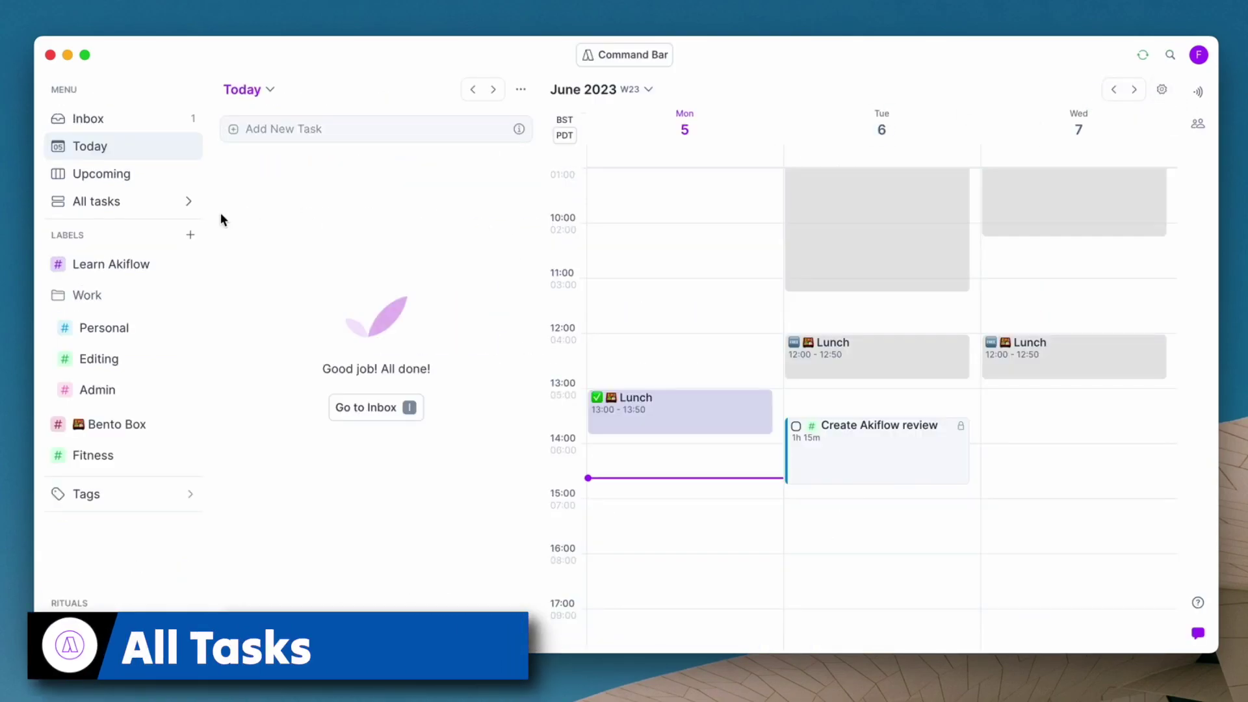
{"action": "left_click", "coordinate": [139, 203]}
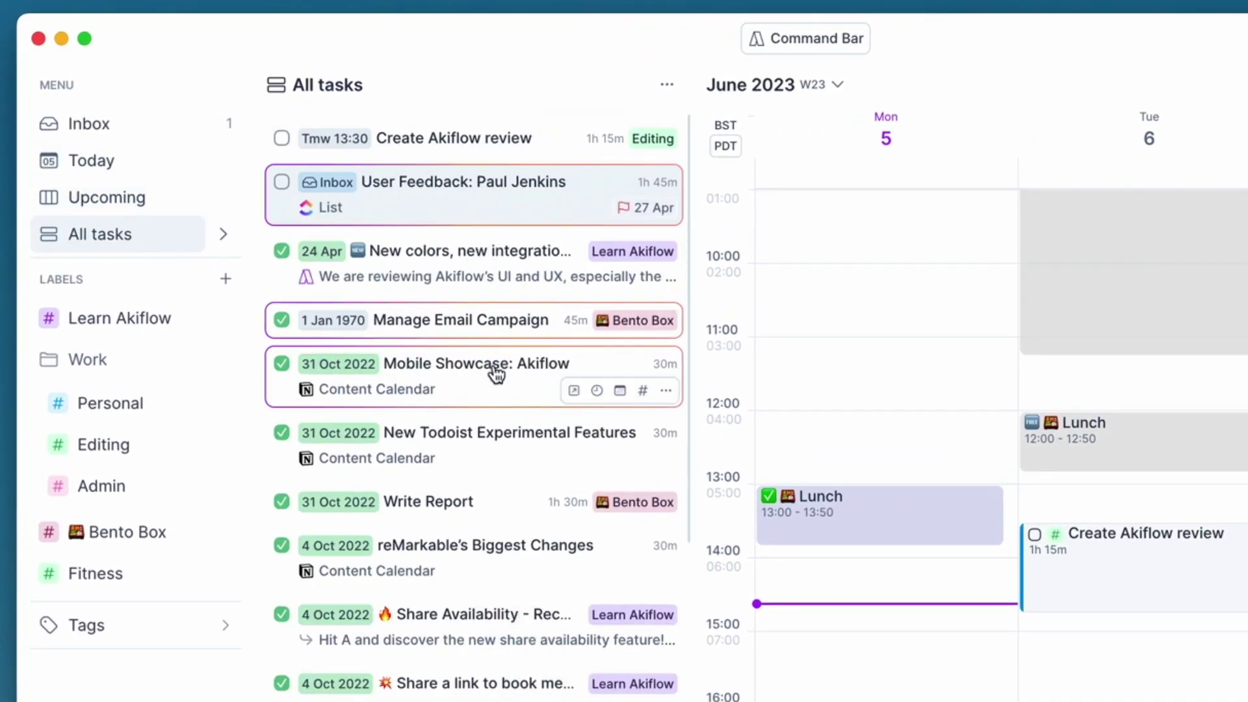
{"action": "left_click_drag", "start_coordinate": [472, 210], "coordinate": [534, 190]}
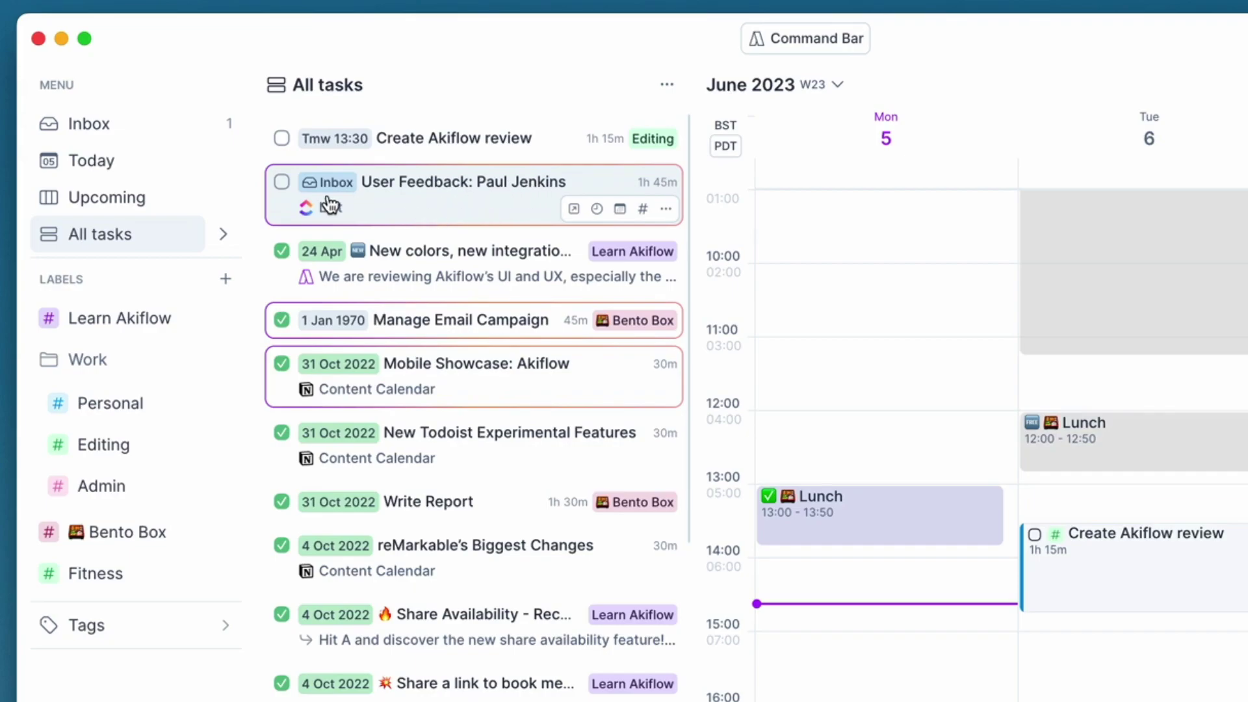
- Drag the Inbox's User Feedback task onto Tuesday at 15:00 in the calendar
{"action": "left_click", "coordinate": [140, 123]}
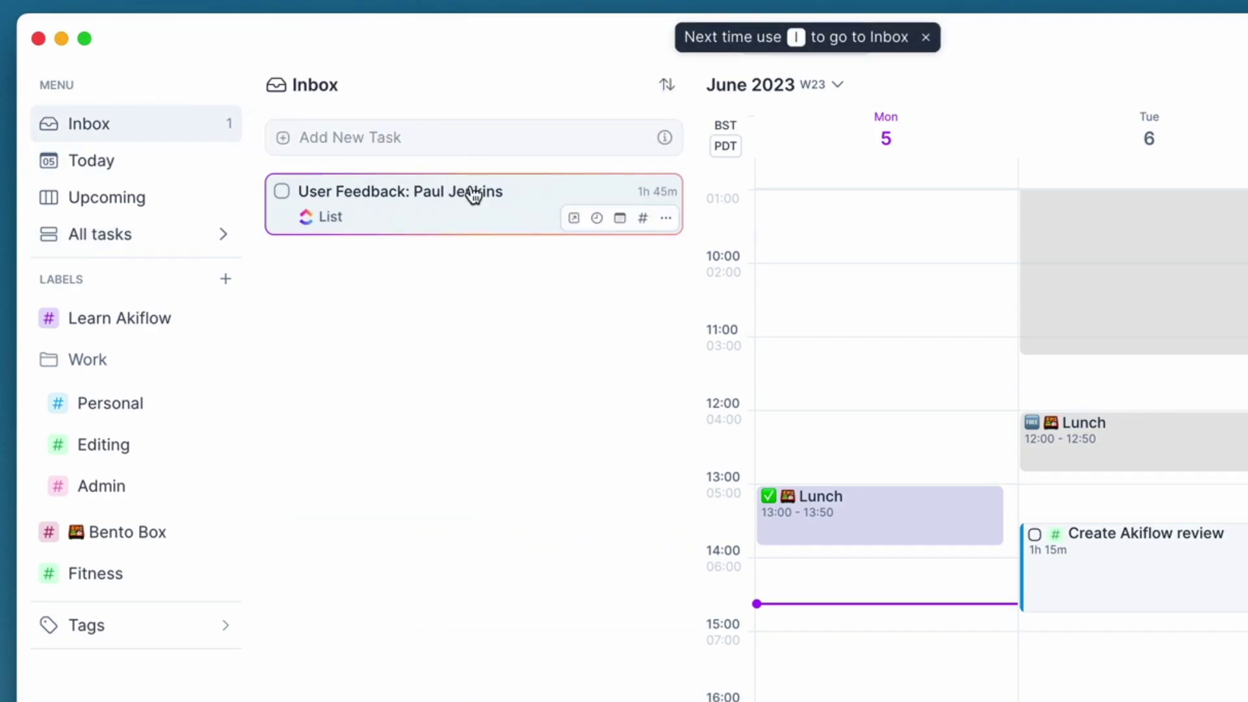
{"action": "left_click", "coordinate": [473, 194]}
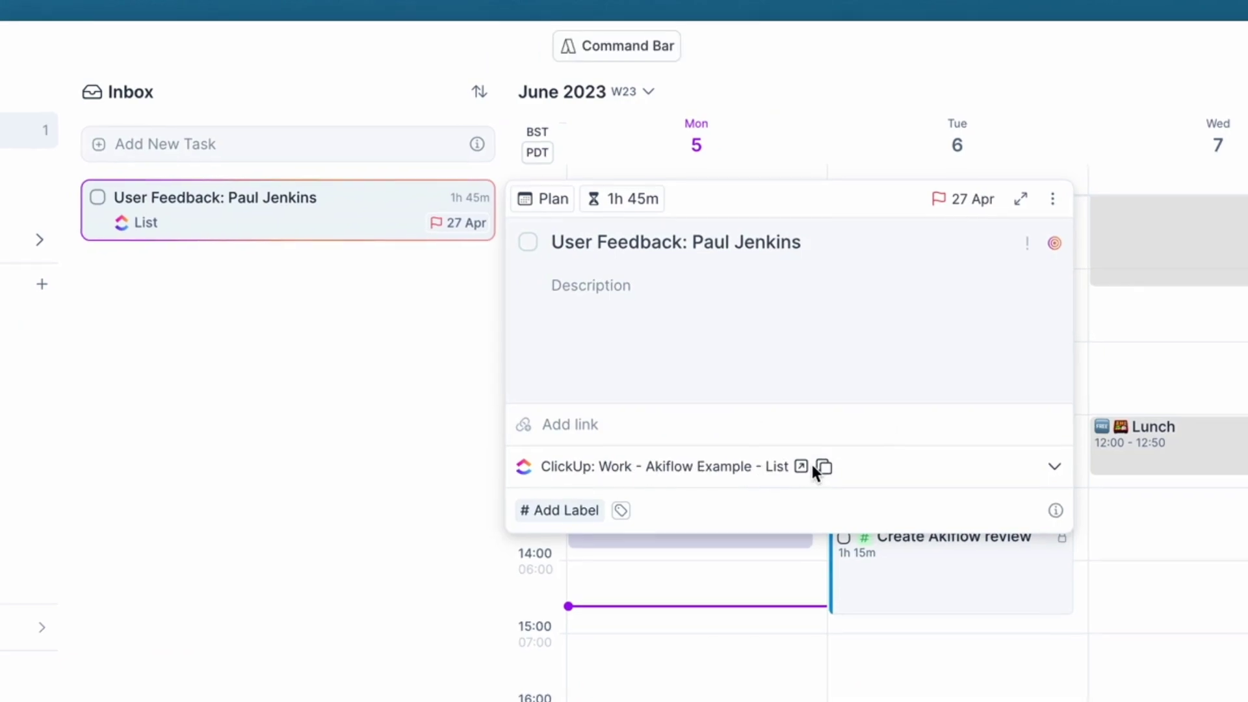
{"action": "left_click", "coordinate": [341, 423]}
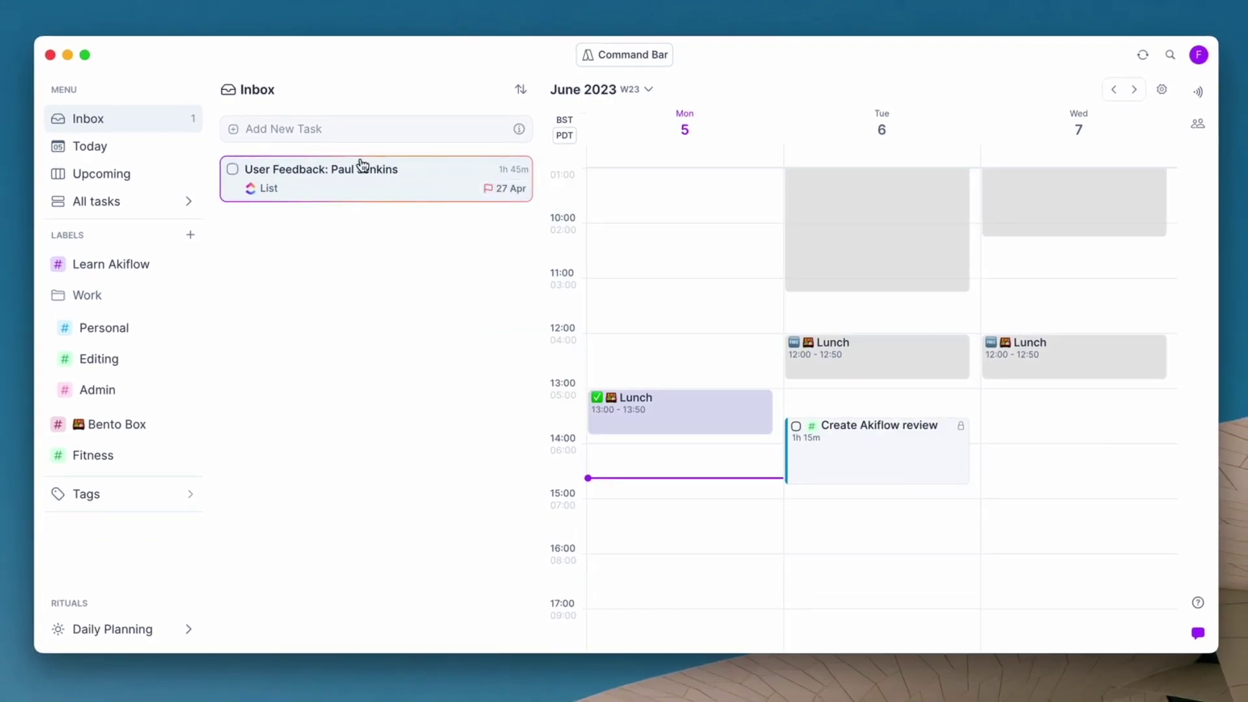
{"action": "mouse_move", "coordinate": [364, 188]}
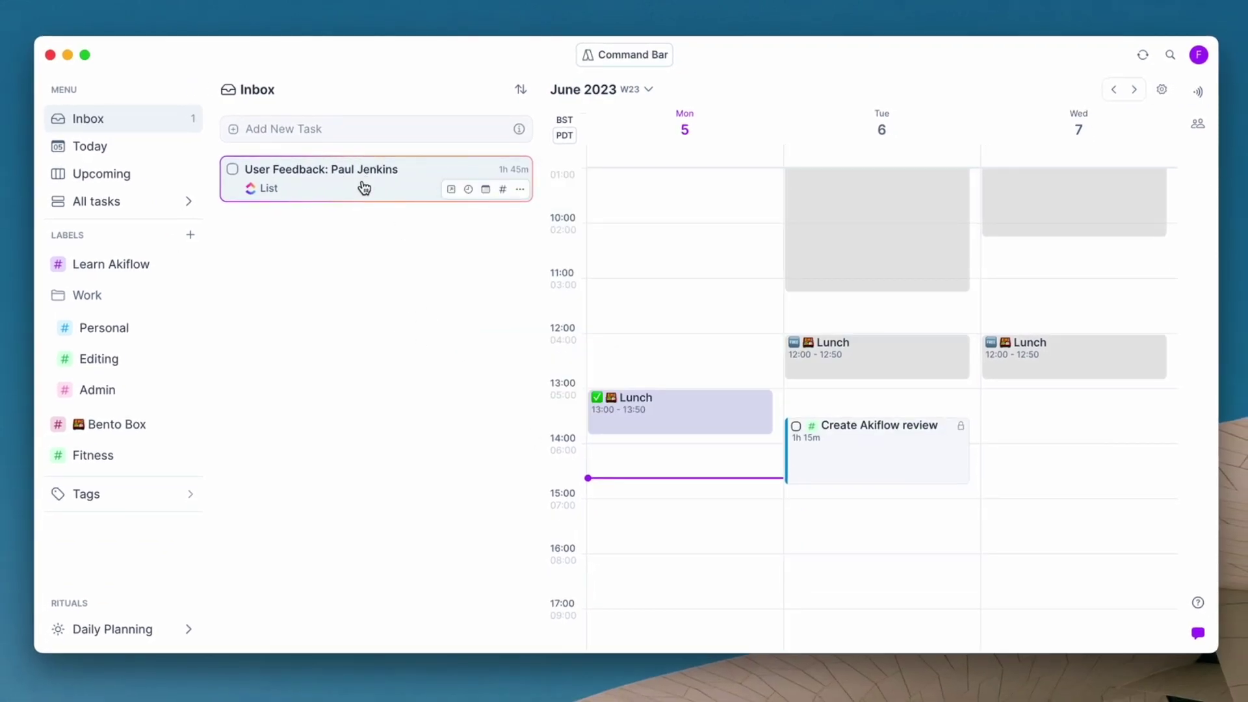
{"action": "left_click_drag", "start_coordinate": [365, 187], "coordinate": [901, 503]}
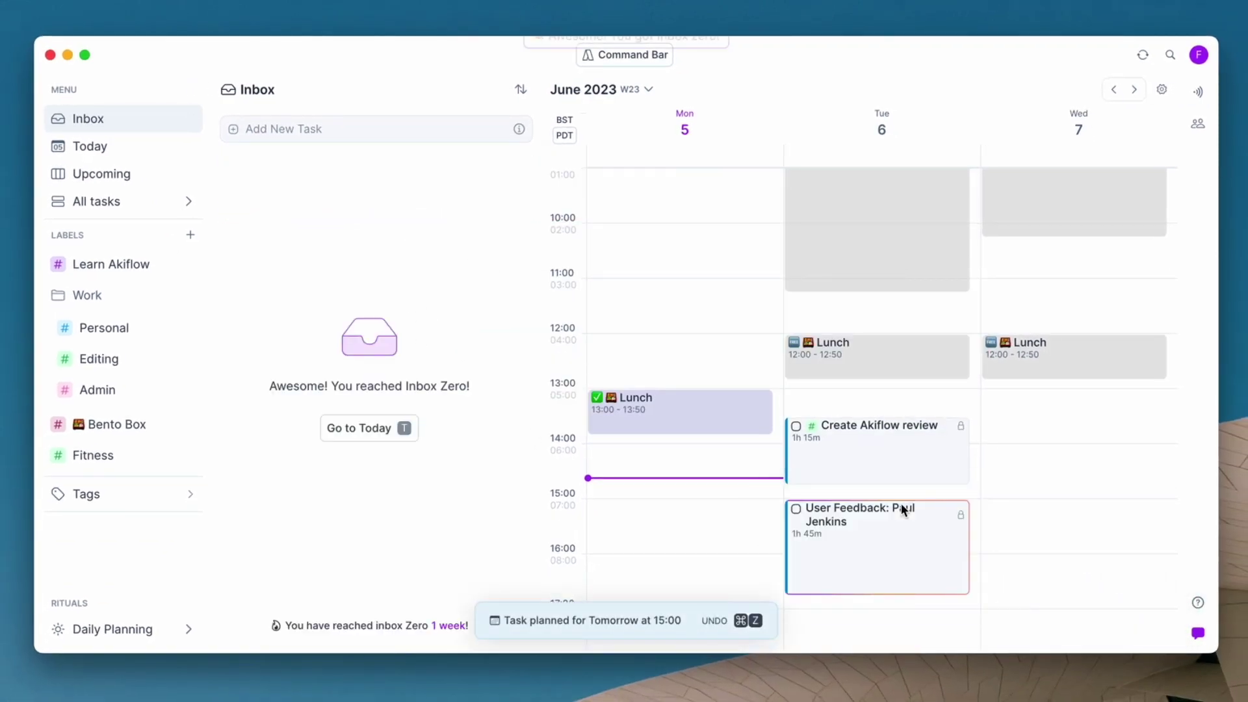
- Check the scheduled User Feedback task's priority options, then return to All tasks
{"action": "left_click", "coordinate": [848, 528]}
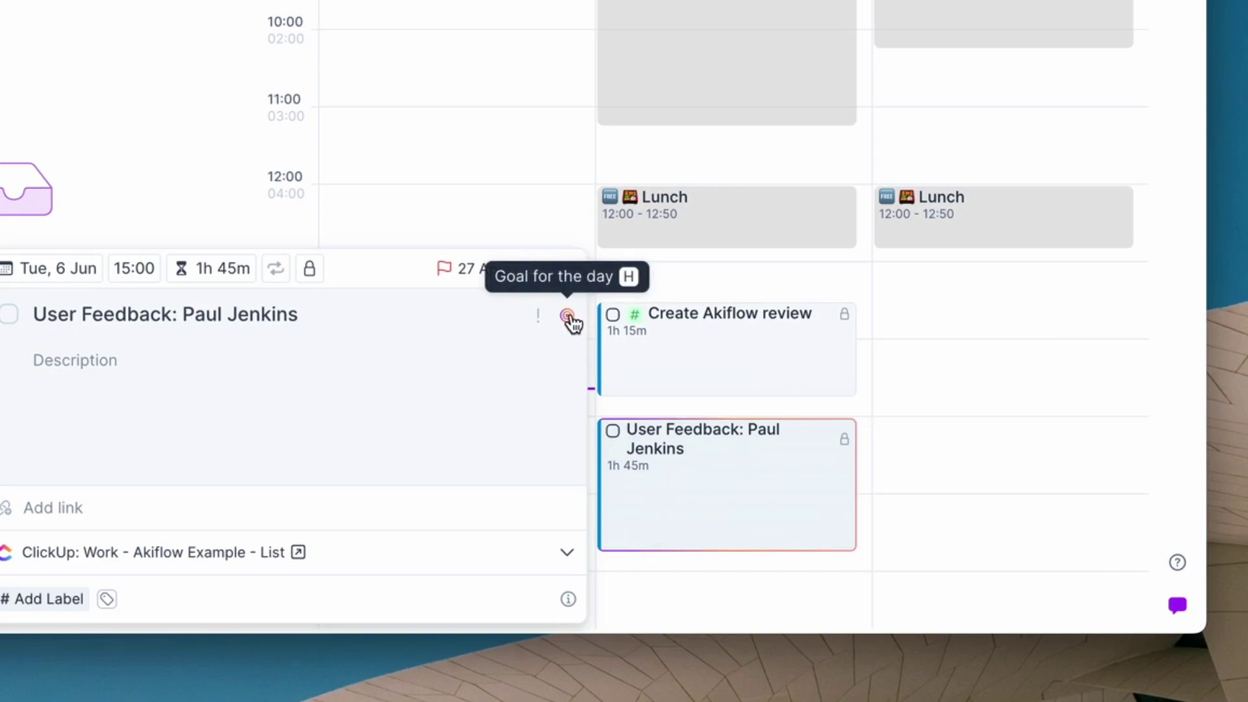
{"action": "left_click", "coordinate": [538, 316]}
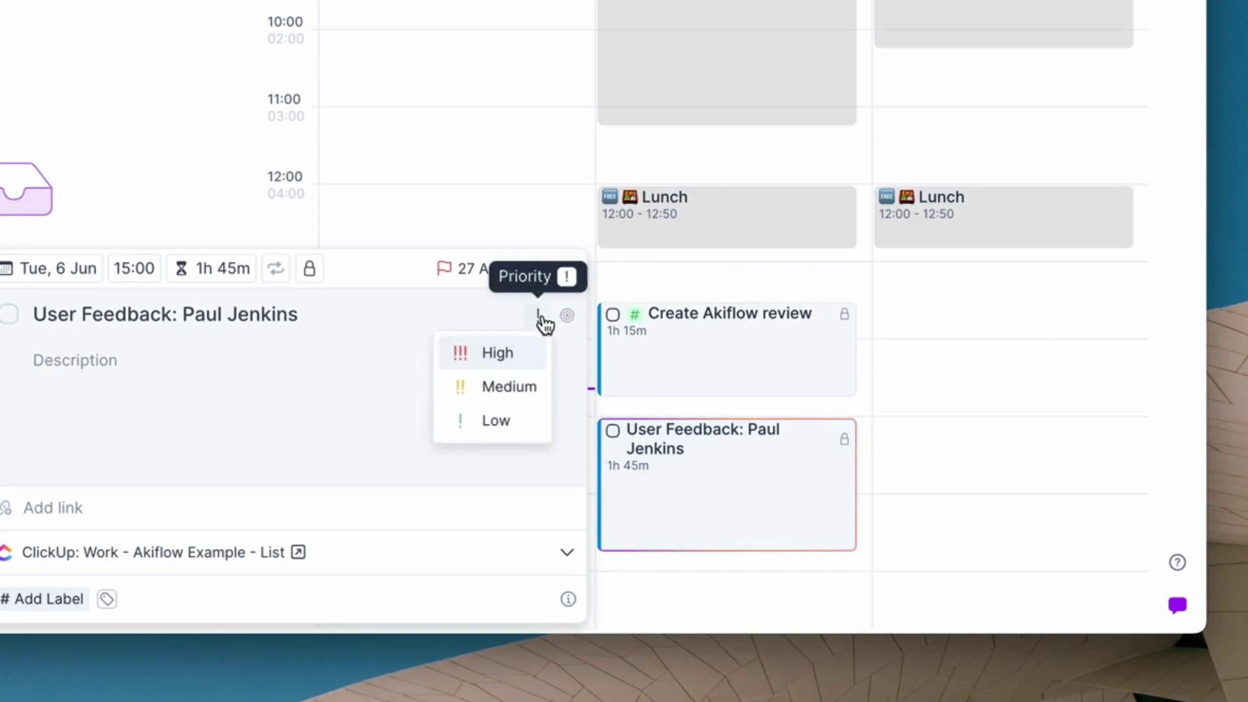
{"action": "left_click", "coordinate": [167, 150]}
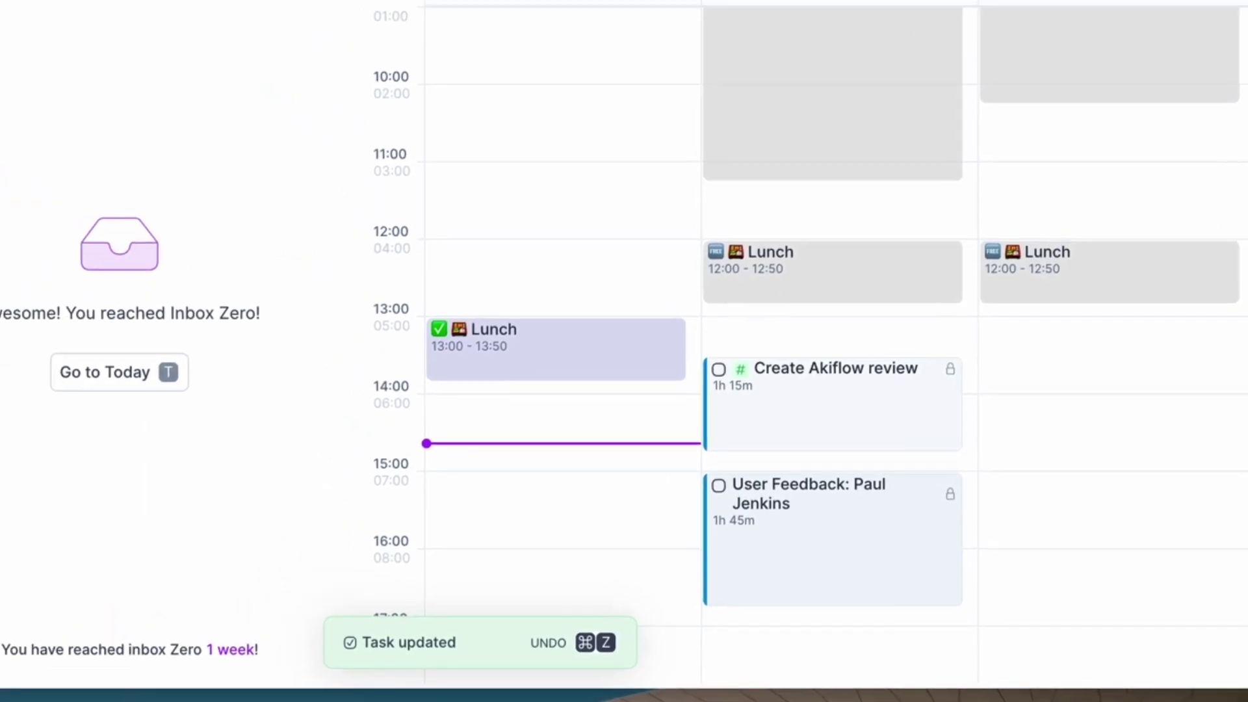
{"action": "left_click", "coordinate": [145, 245]}
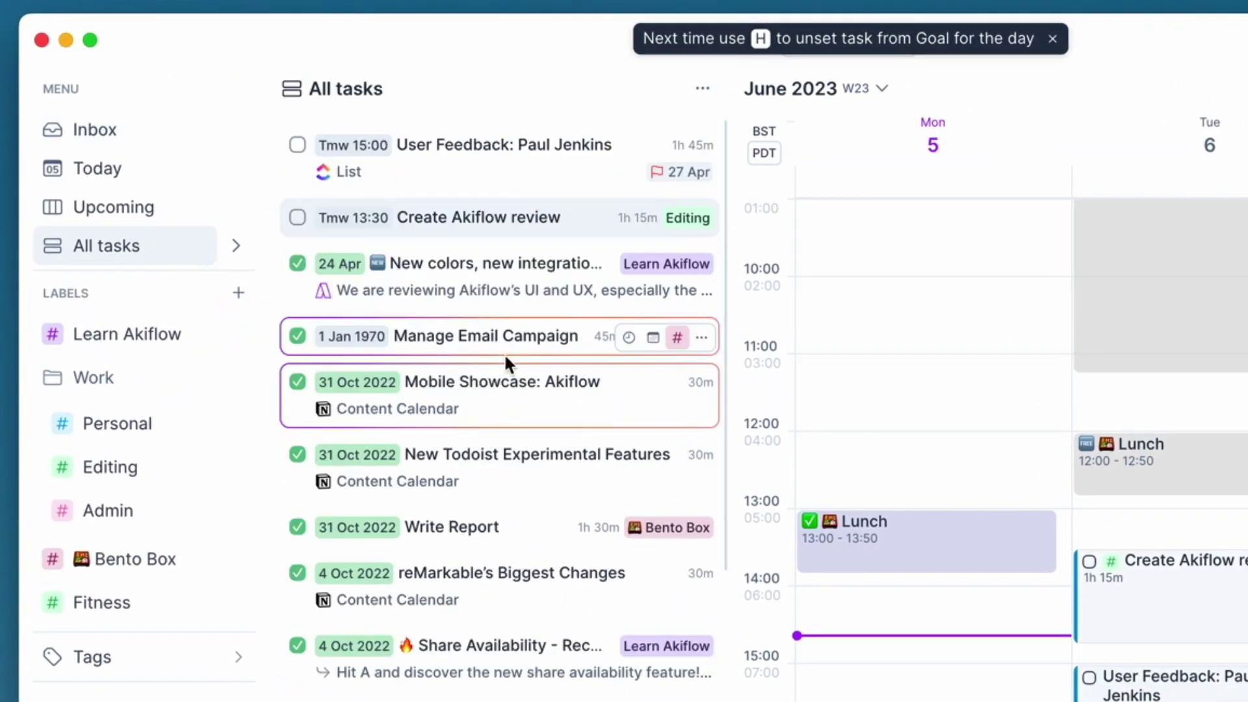
{"action": "scroll", "coordinate": [524, 557], "scroll_direction": "down", "scroll_amount": 5}
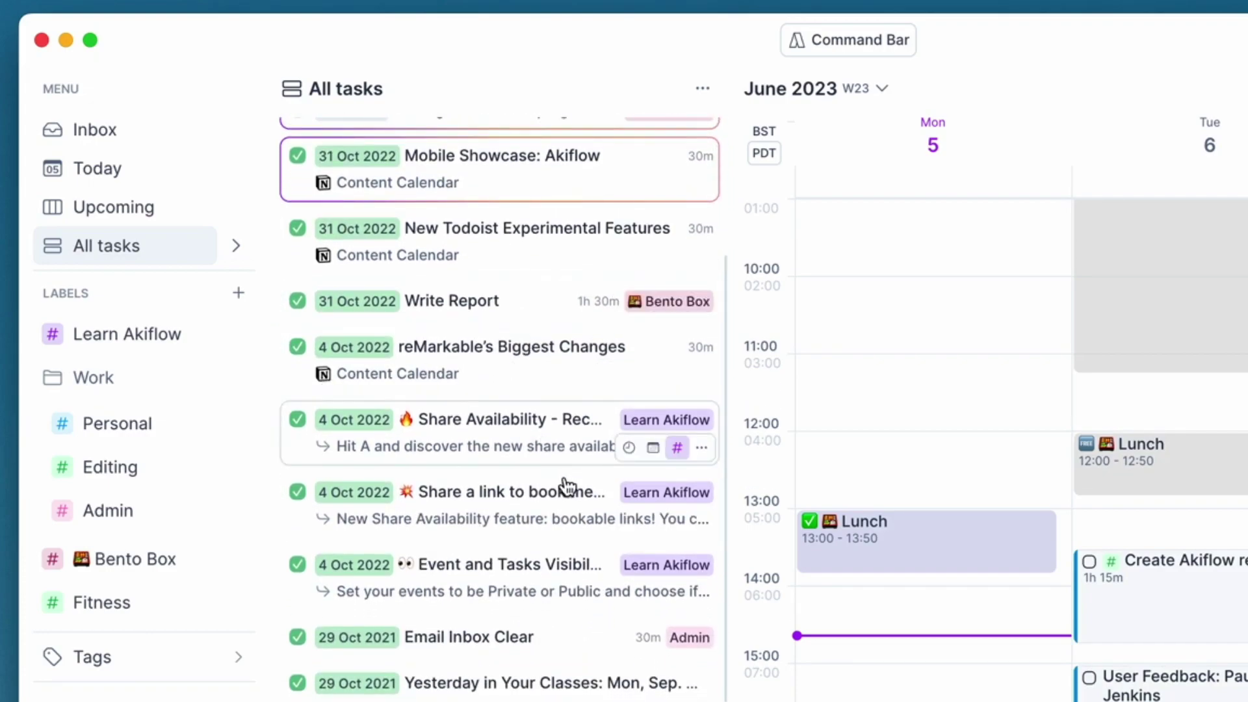
{"action": "scroll", "coordinate": [569, 468], "scroll_direction": "down", "scroll_amount": 6}
{"action": "scroll", "coordinate": [566, 487], "scroll_direction": "up", "scroll_amount": 11}
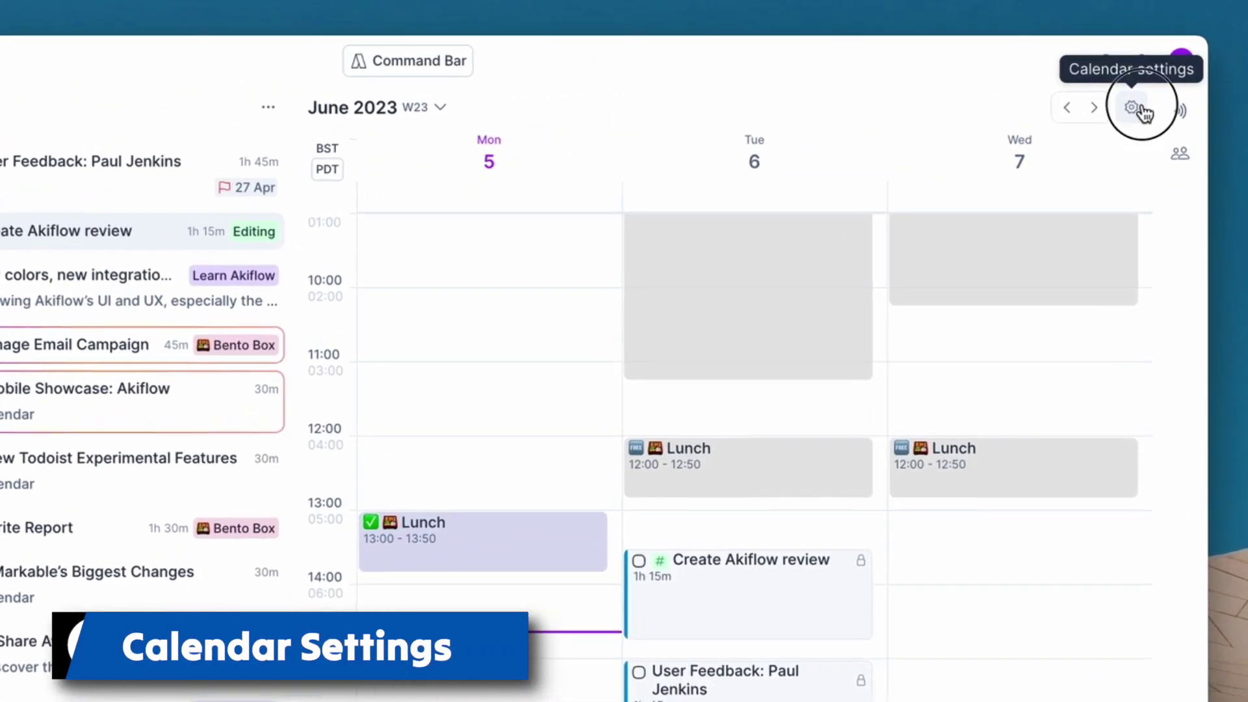
- Set the calendar display to show five days
{"action": "left_click", "coordinate": [1164, 89]}
{"action": "left_click", "coordinate": [998, 185]}
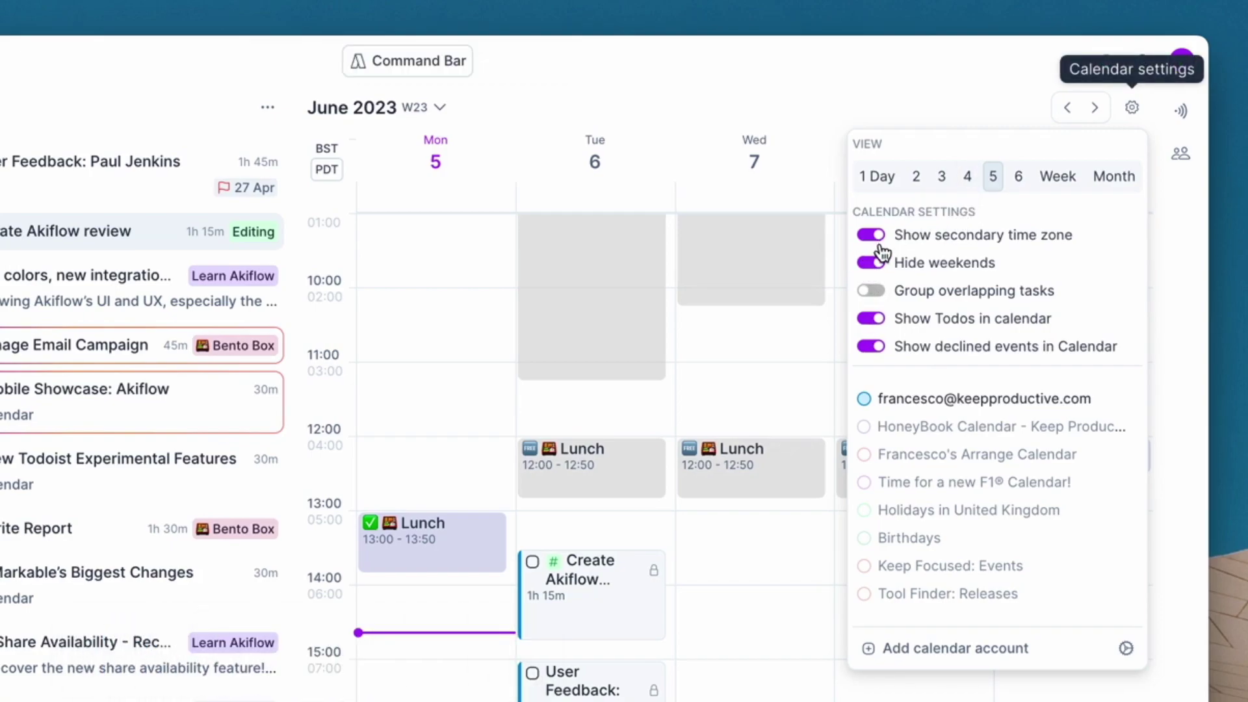
{"action": "left_click", "coordinate": [862, 100]}
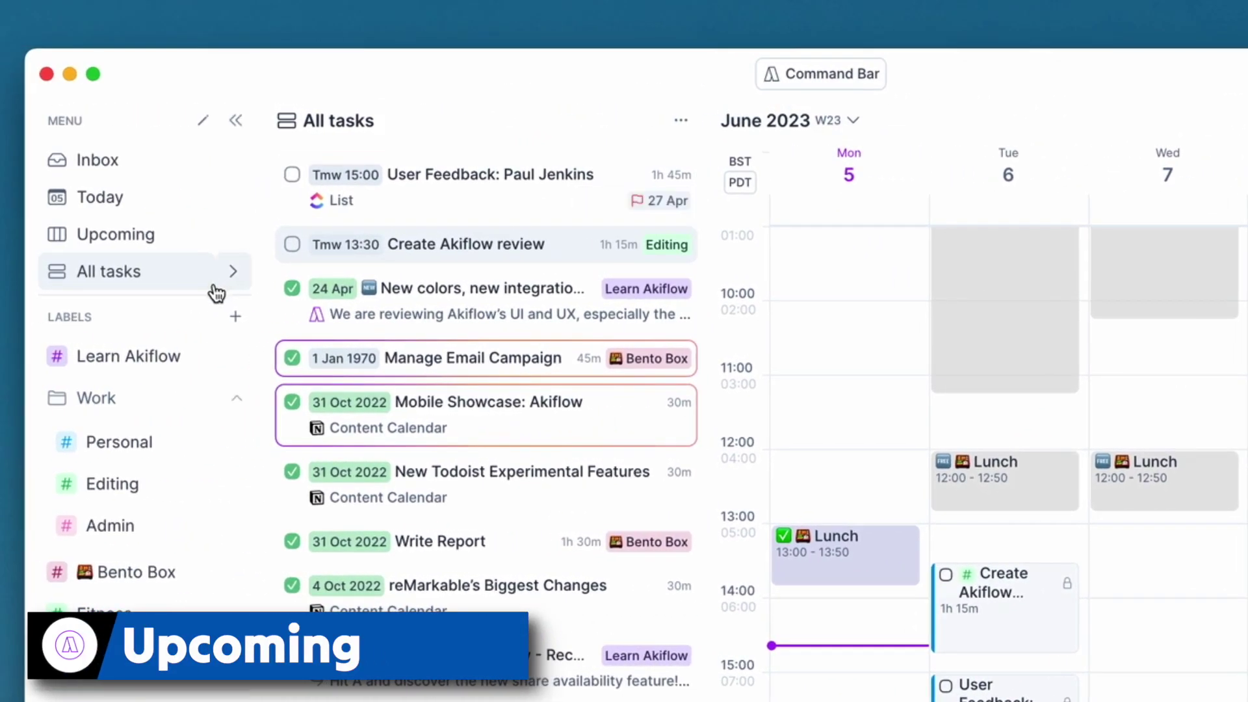
- Browse the Upcoming days, show the Inbox side panel, then return to Today
{"action": "left_click", "coordinate": [172, 236]}
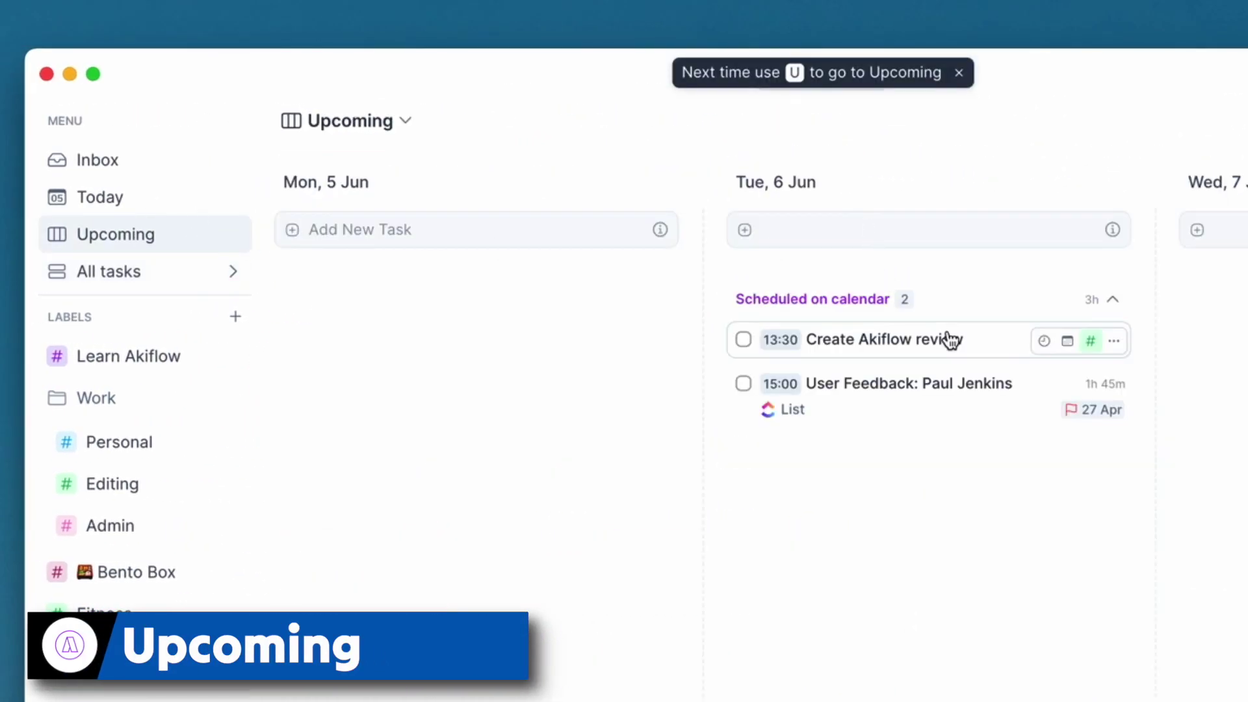
{"action": "scroll", "coordinate": [948, 338], "scroll_direction": "right", "scroll_amount": 5}
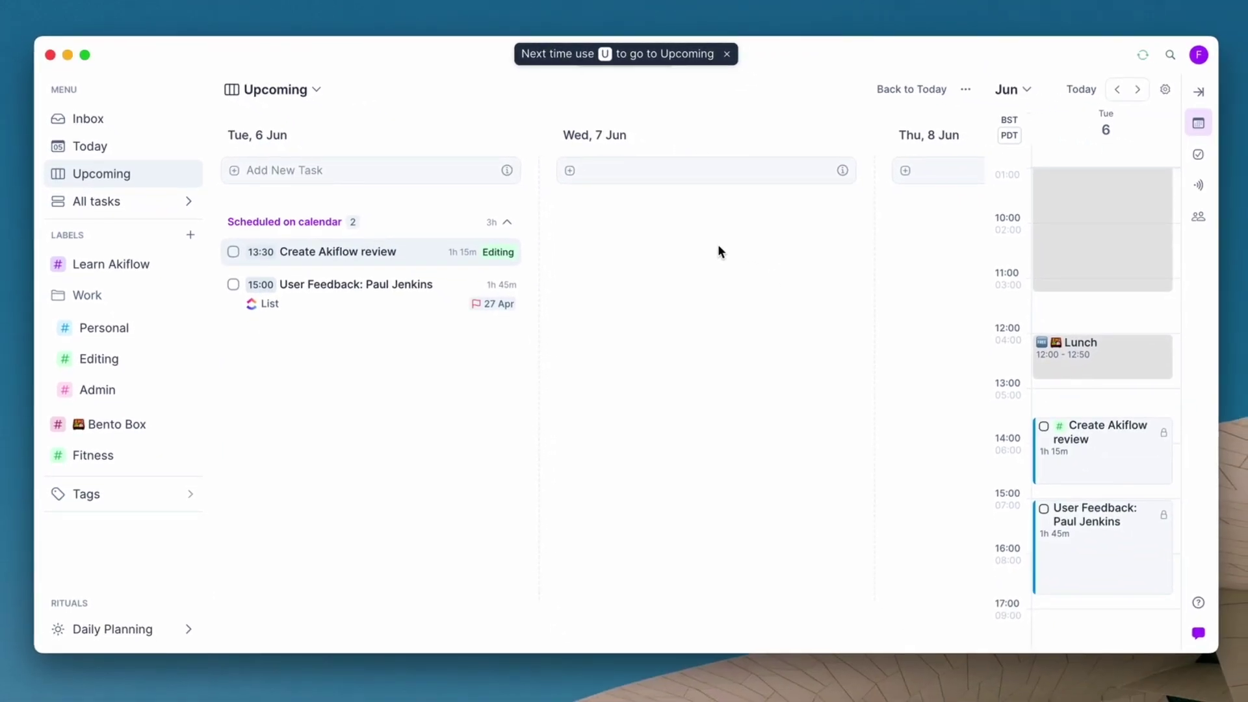
{"action": "scroll", "coordinate": [935, 335], "scroll_direction": "right", "scroll_amount": 3}
{"action": "scroll", "coordinate": [717, 244], "scroll_direction": "right", "scroll_amount": 3}
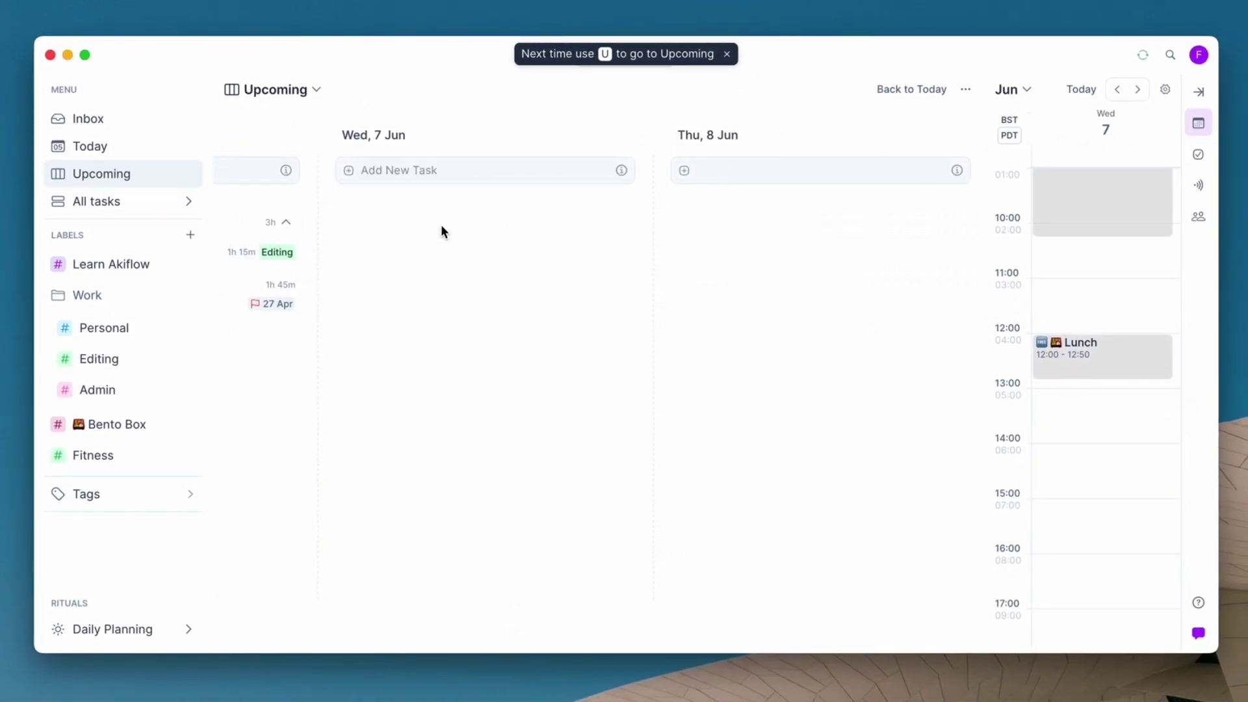
{"action": "scroll", "coordinate": [729, 291], "scroll_direction": "right", "scroll_amount": 10}
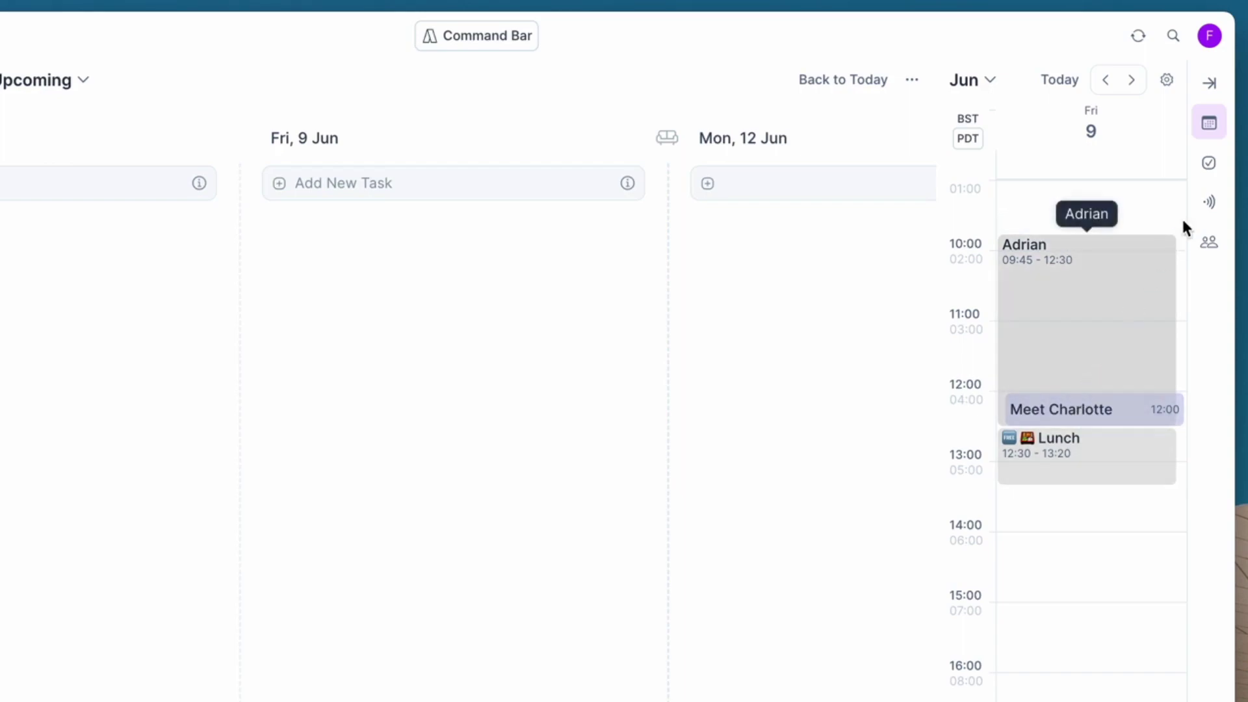
{"action": "left_click", "coordinate": [1209, 167]}
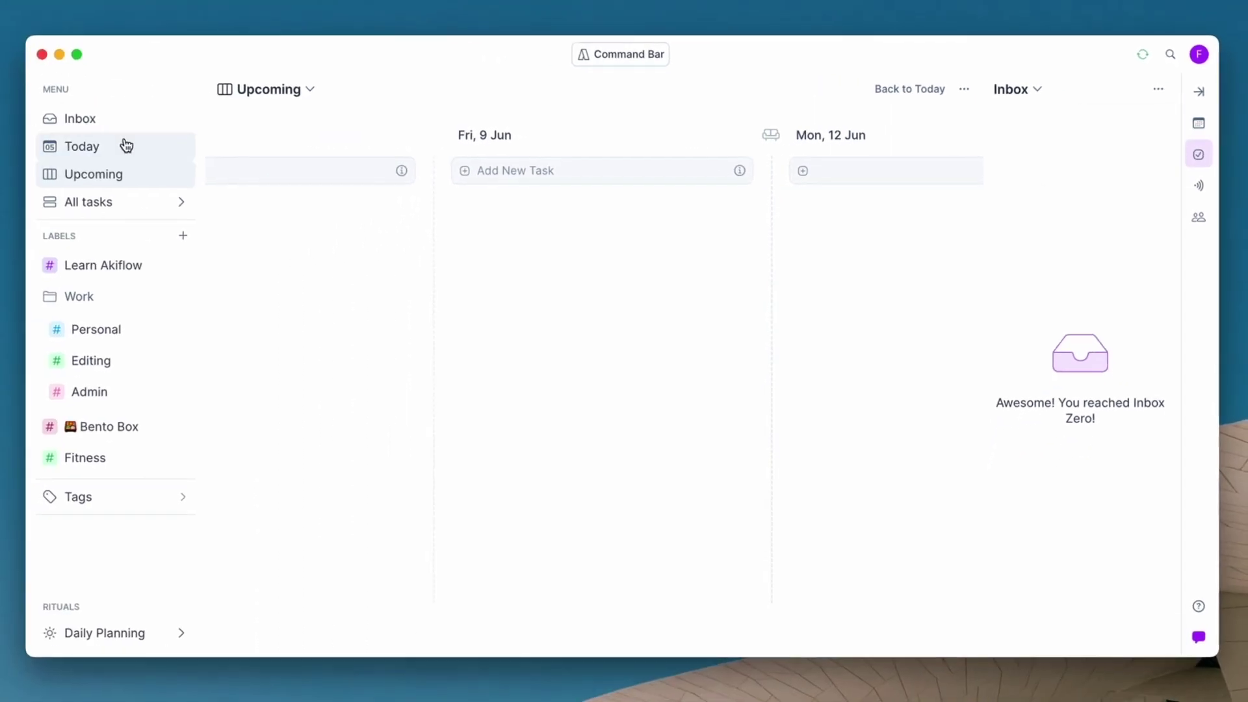
{"action": "left_click", "coordinate": [126, 146]}
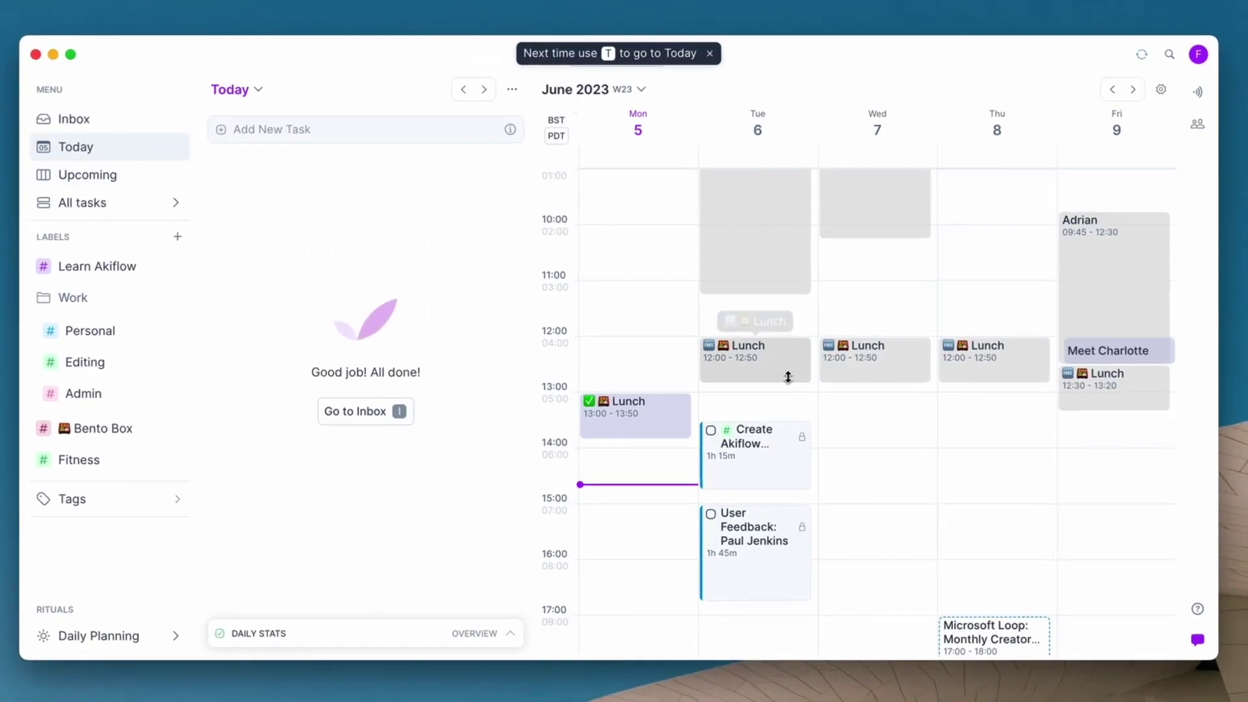
{"action": "left_click", "coordinate": [1187, 91]}
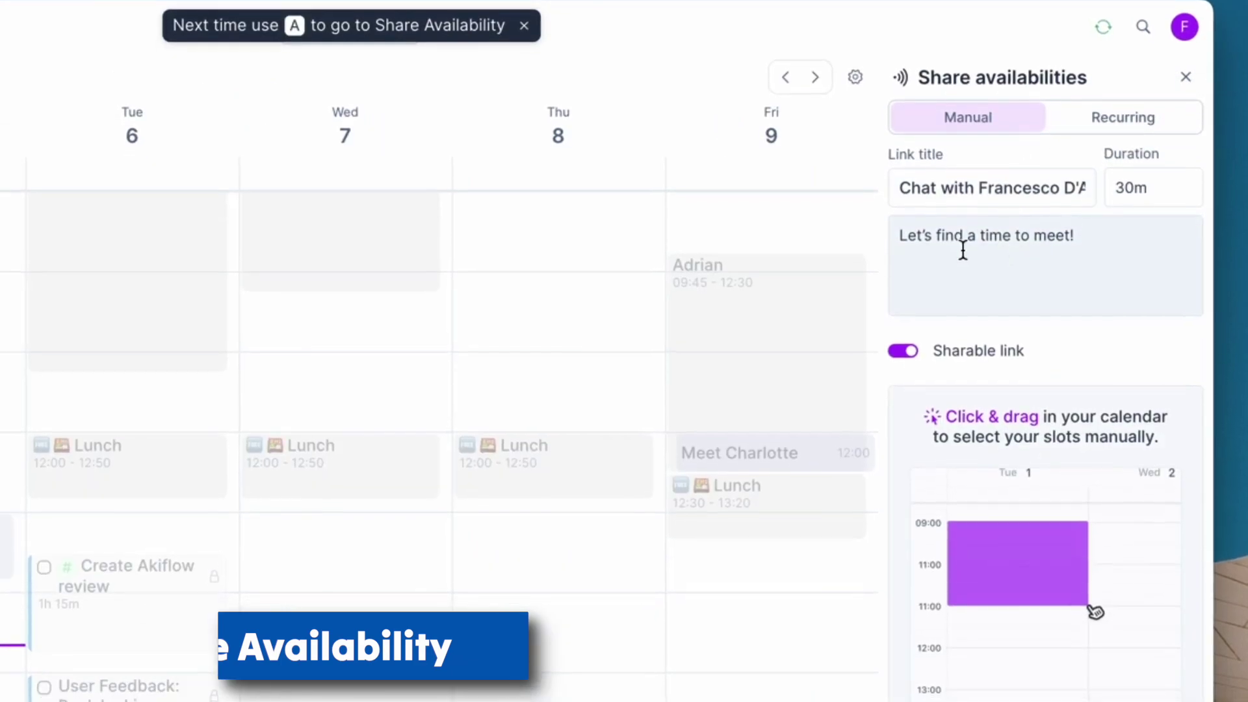
{"action": "left_click_drag", "start_coordinate": [384, 539], "coordinate": [392, 667]}
{"action": "left_click_drag", "start_coordinate": [494, 557], "coordinate": [585, 701]}
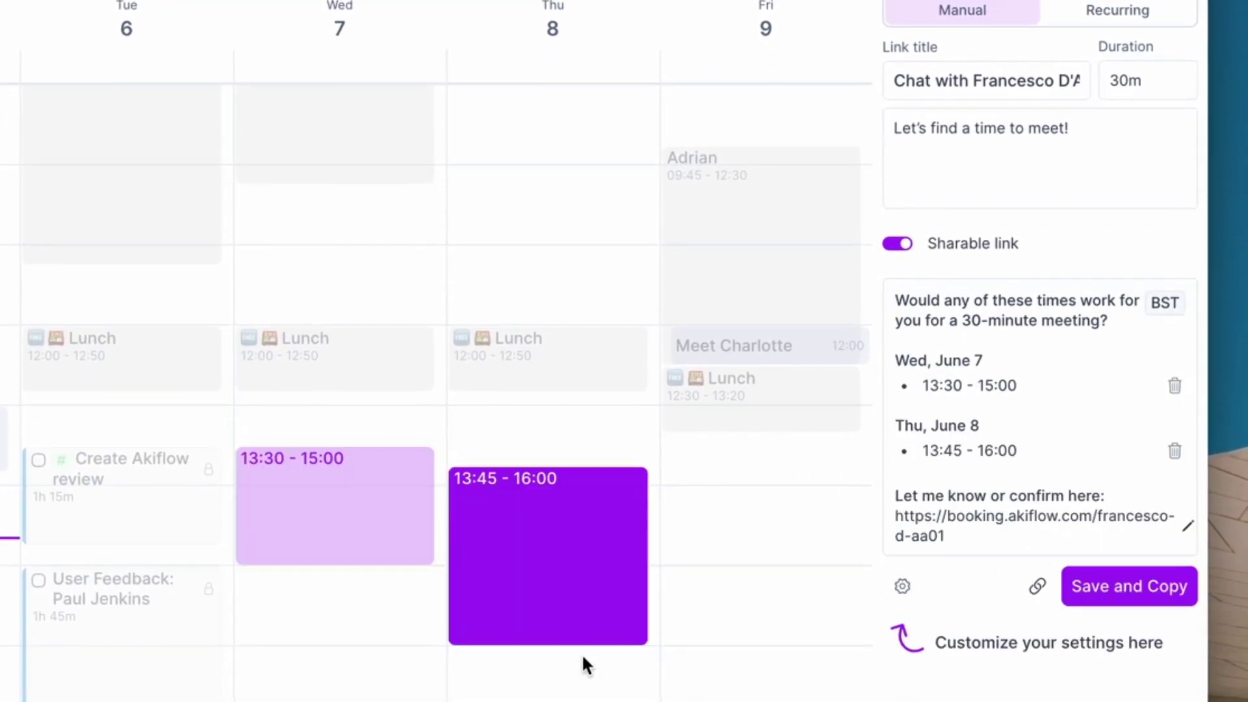
{"action": "left_click_drag", "start_coordinate": [767, 579], "coordinate": [804, 683]}
{"action": "left_click_drag", "start_coordinate": [797, 558], "coordinate": [801, 594]}
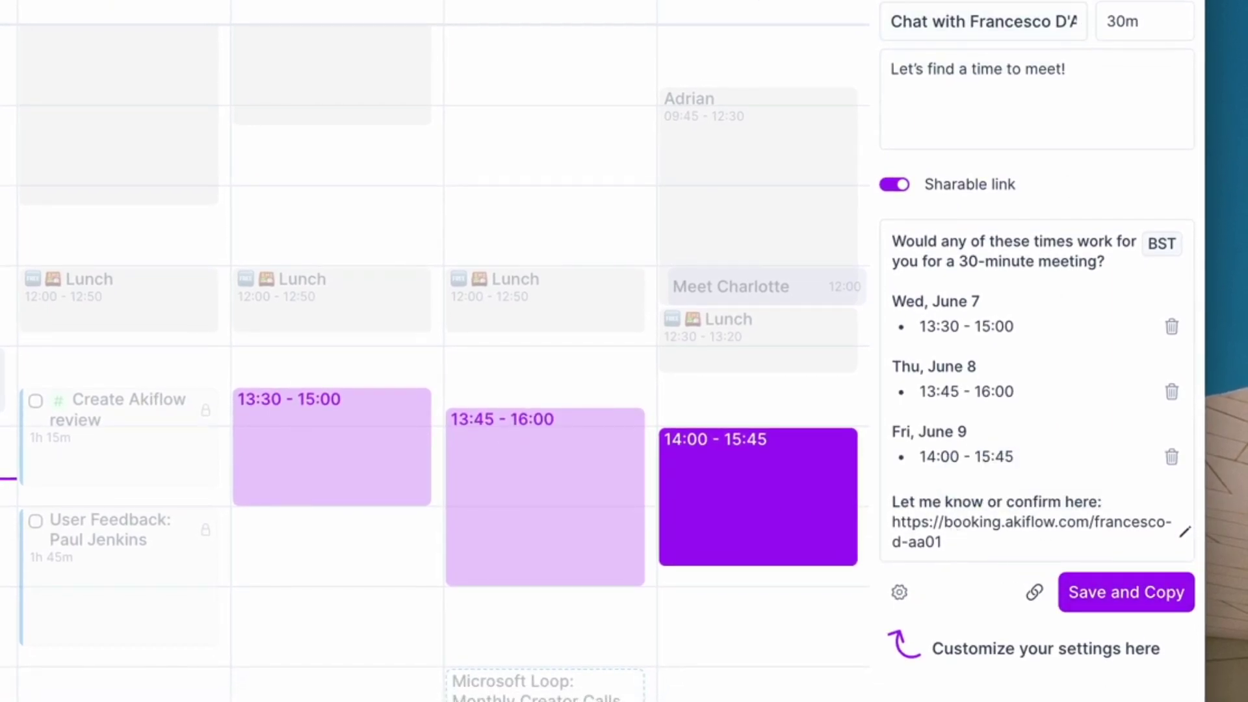
{"action": "key", "text": "Escape"}
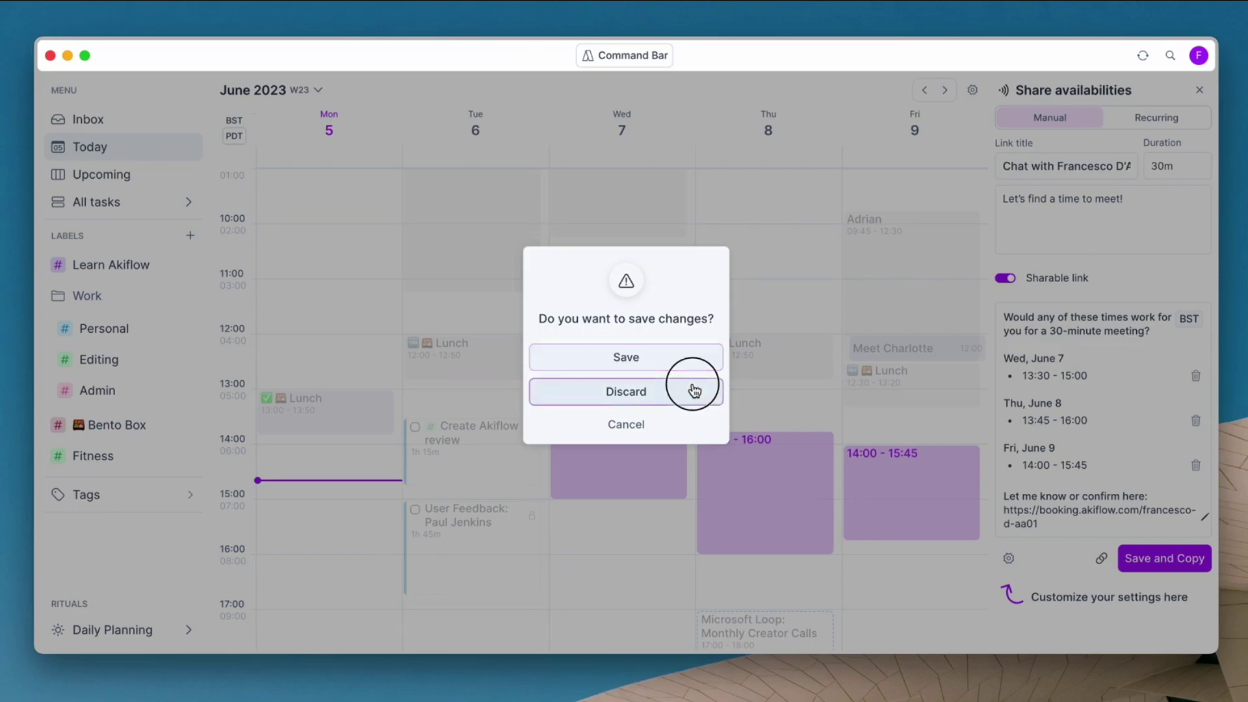
{"action": "left_click", "coordinate": [416, 319]}
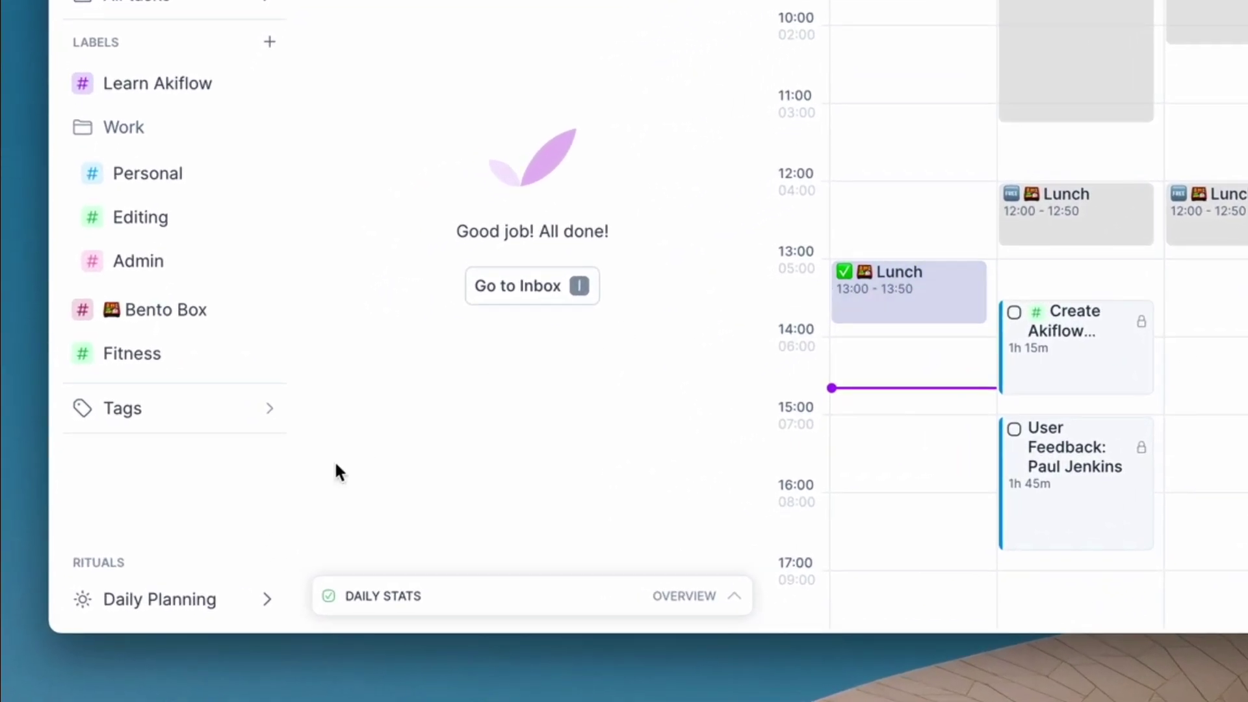
{"action": "left_click", "coordinate": [214, 599]}
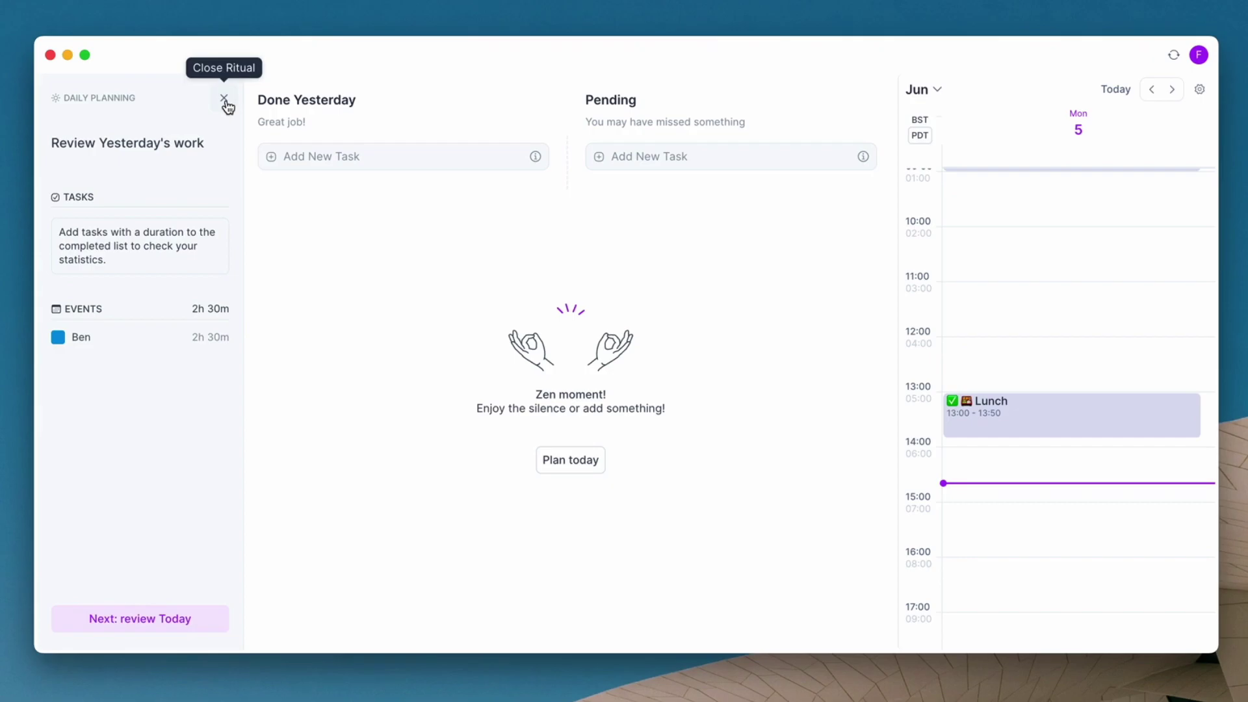
{"action": "left_click", "coordinate": [224, 99]}
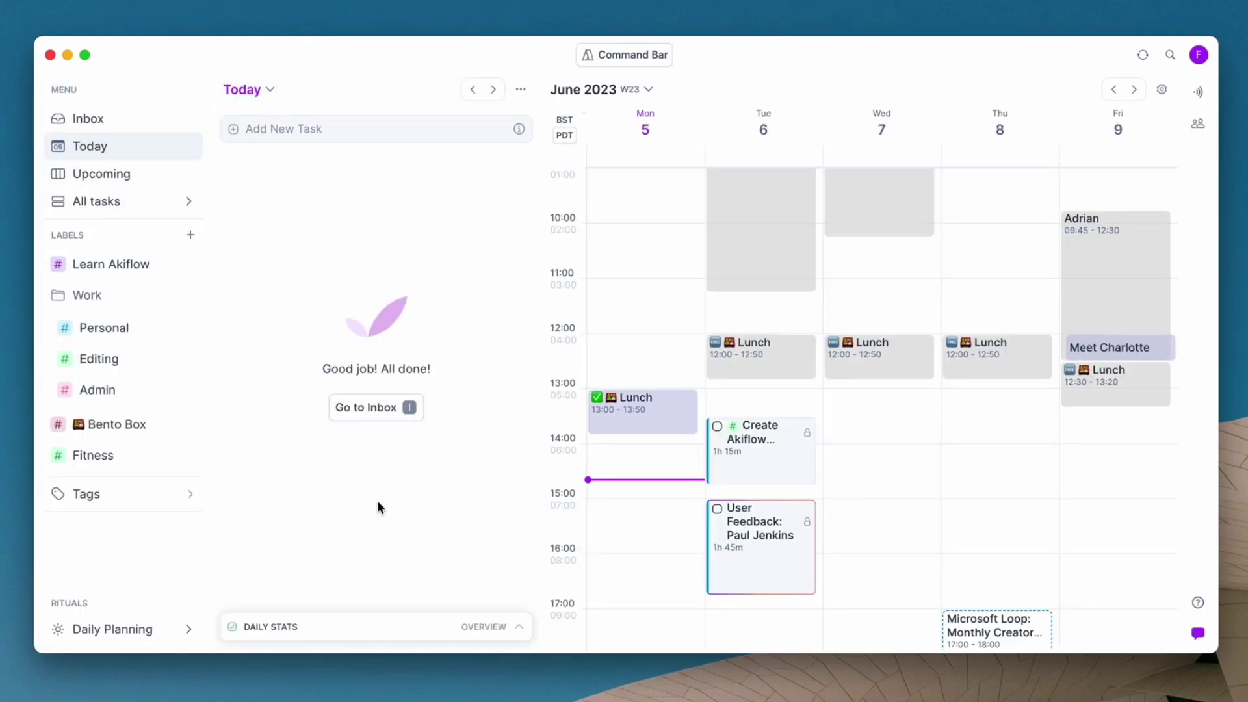
{"action": "left_click", "coordinate": [520, 626]}
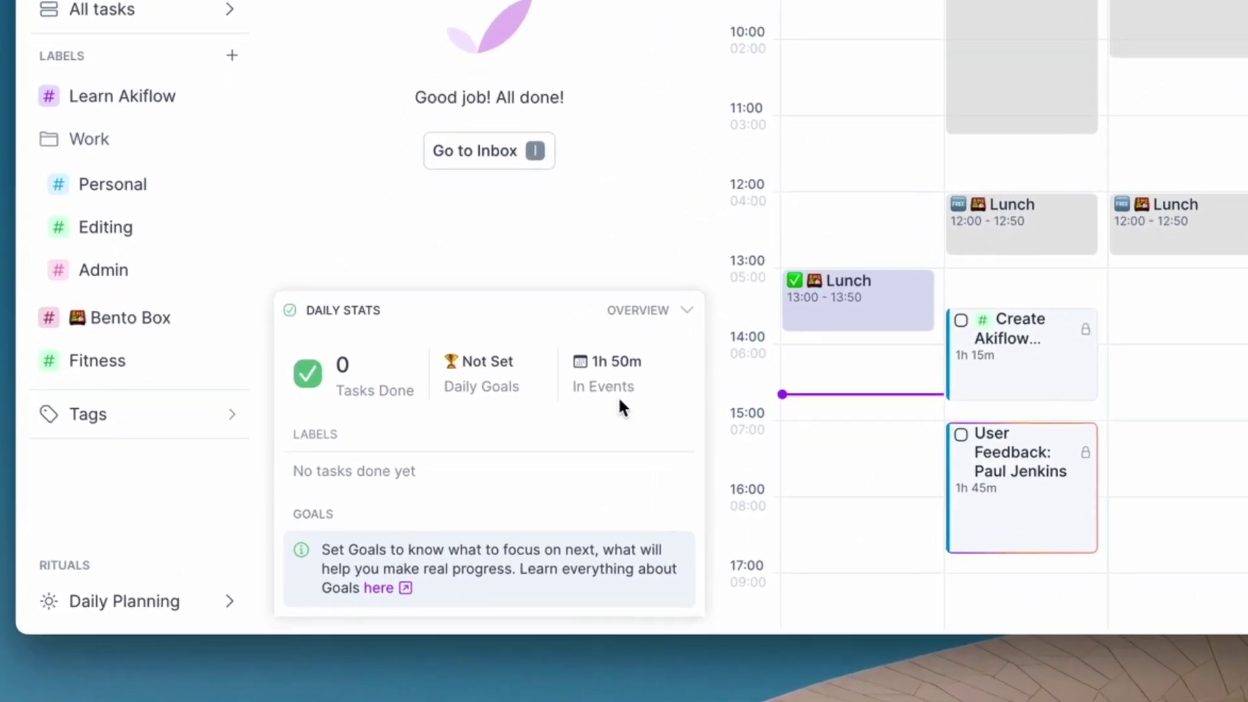
{"action": "left_click", "coordinate": [694, 304]}
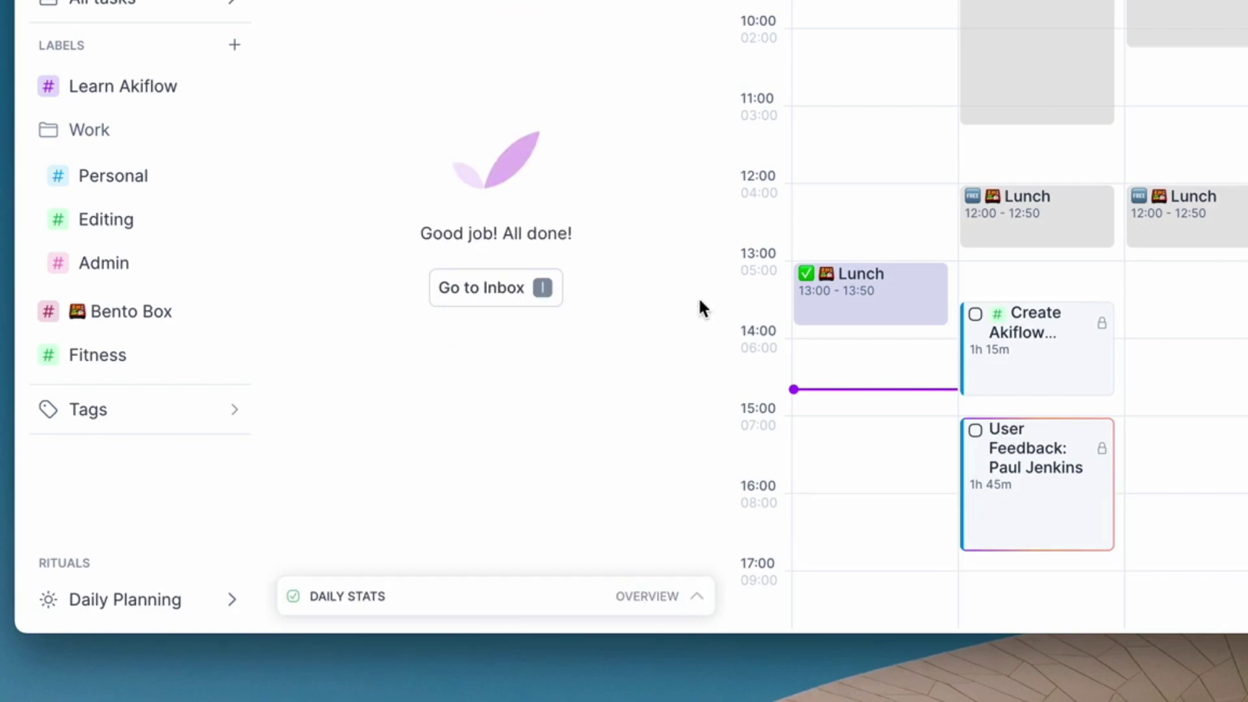
- Open Akiflow's settings from the top-right account menu, then close them
{"action": "left_click", "coordinate": [1218, 73]}
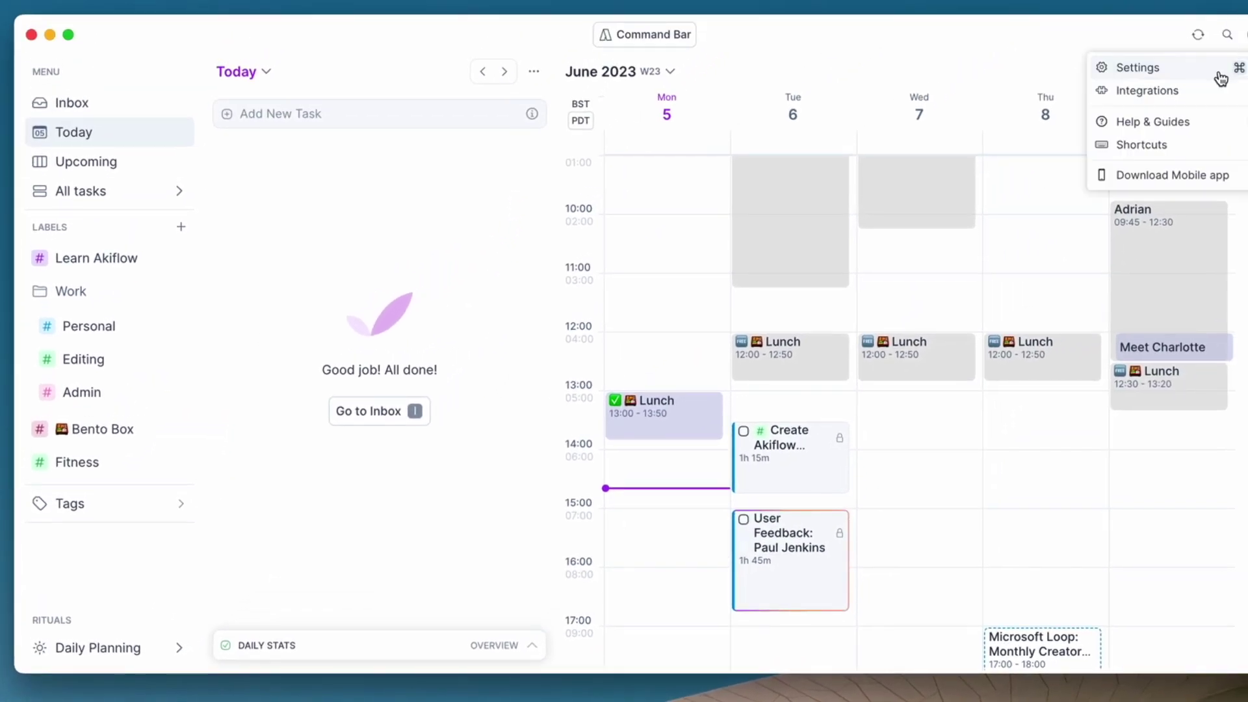
{"action": "left_click", "coordinate": [1219, 77]}
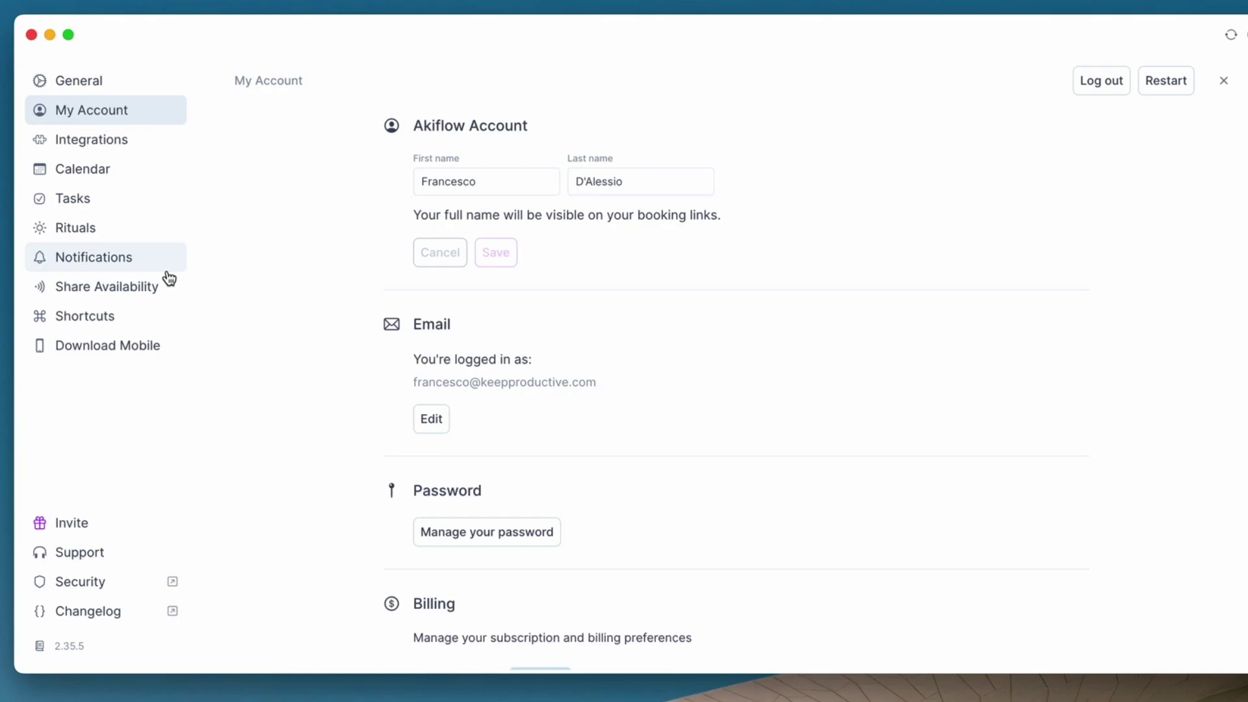
{"action": "left_click", "coordinate": [1223, 80]}
- Switch to the Inbox list, dismiss its shortcut hint, and open then close the Command Bar
{"action": "left_click", "coordinate": [117, 104]}
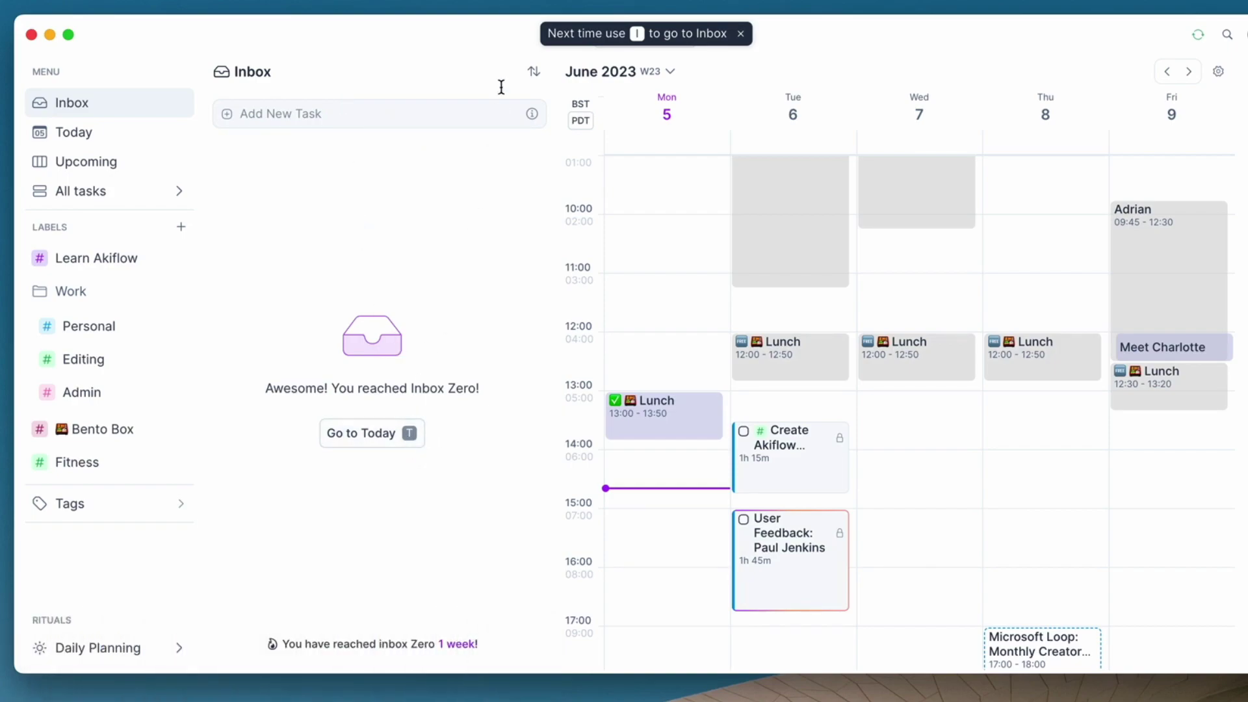
{"action": "left_click", "coordinate": [740, 33]}
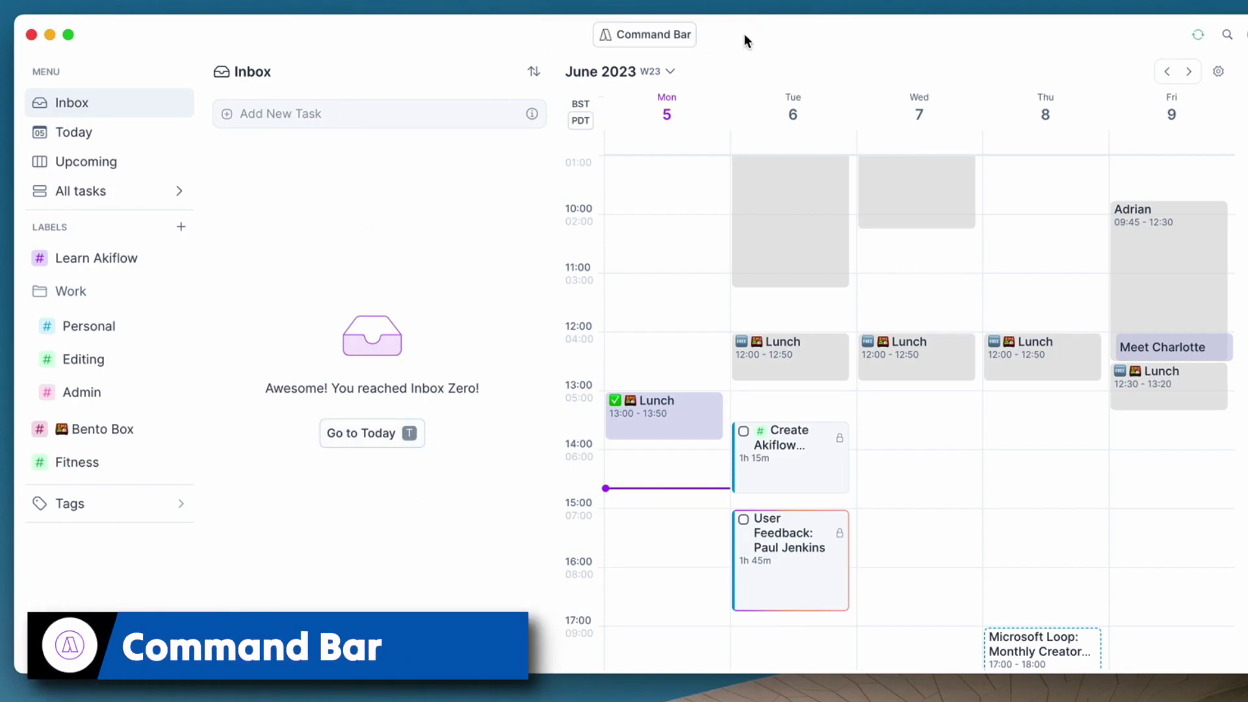
{"action": "left_click", "coordinate": [687, 39]}
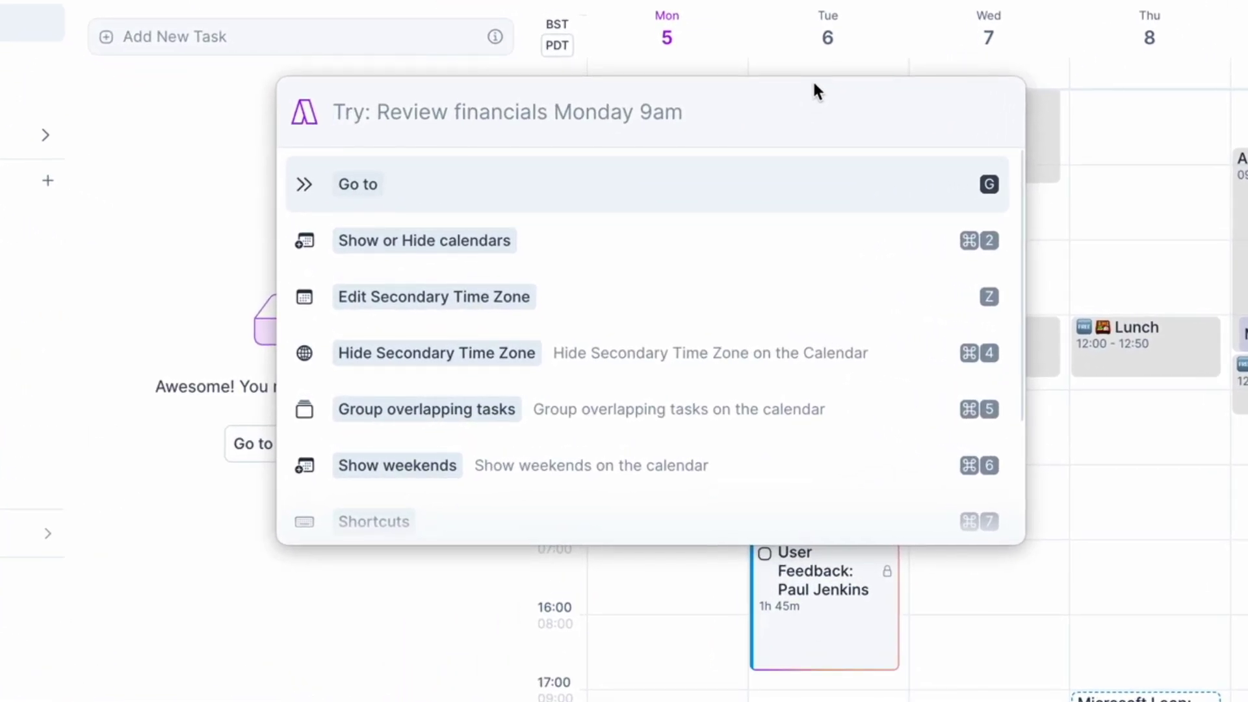
{"action": "key", "text": "Escape"}
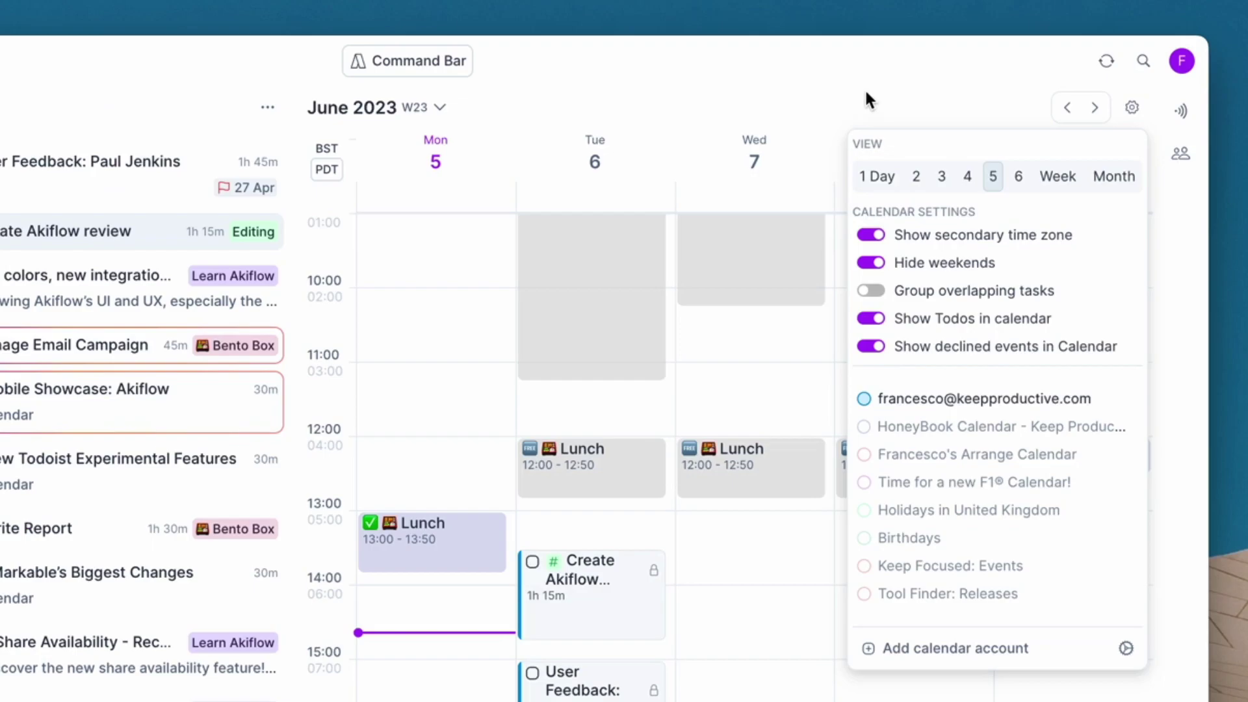
- Close the view options, browse Upcoming, return to Today, and open the Share Availability panel
{"action": "left_click", "coordinate": [864, 88]}
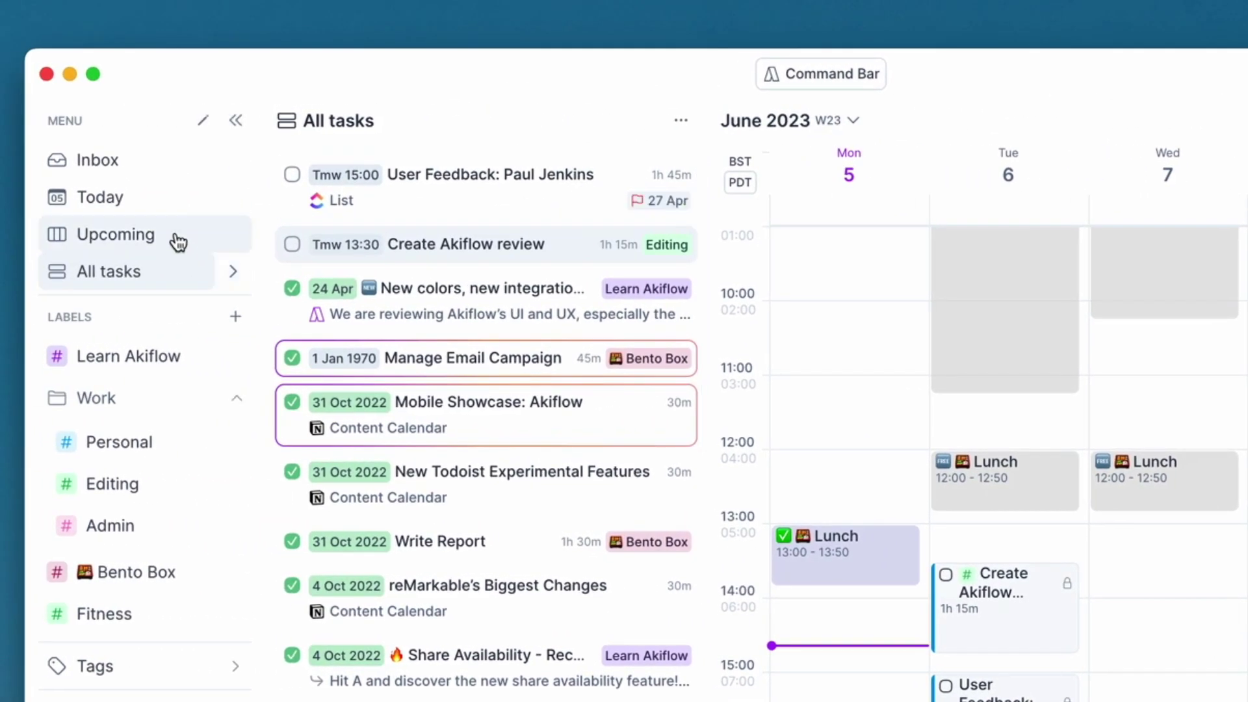
{"action": "left_click", "coordinate": [171, 236]}
{"action": "scroll", "coordinate": [947, 340], "scroll_direction": "right", "scroll_amount": 5}
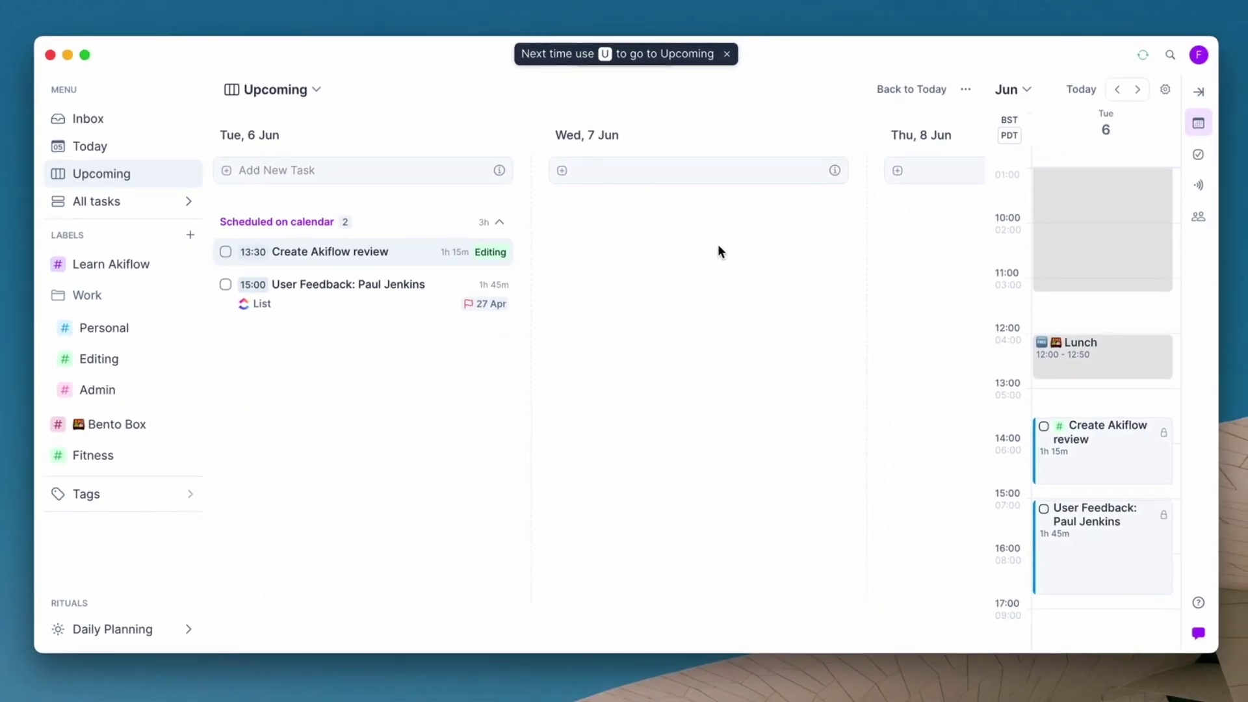
{"action": "left_click", "coordinate": [116, 153]}
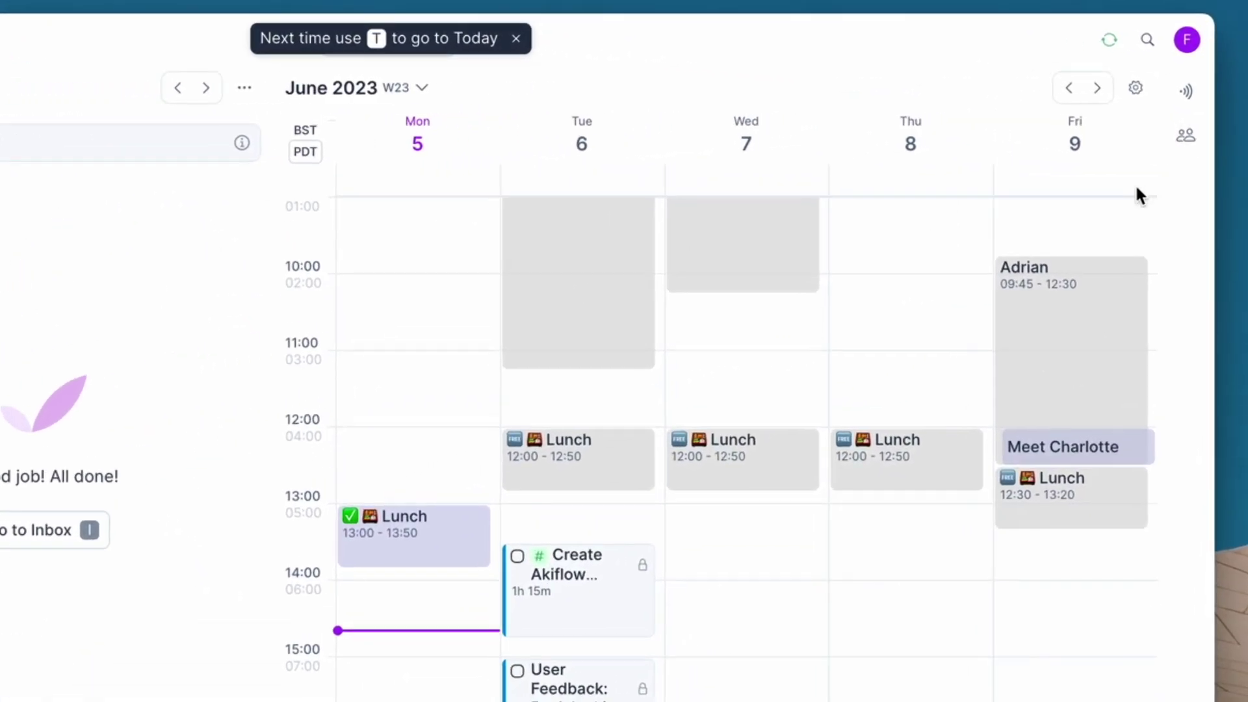
{"action": "left_click", "coordinate": [1190, 90]}
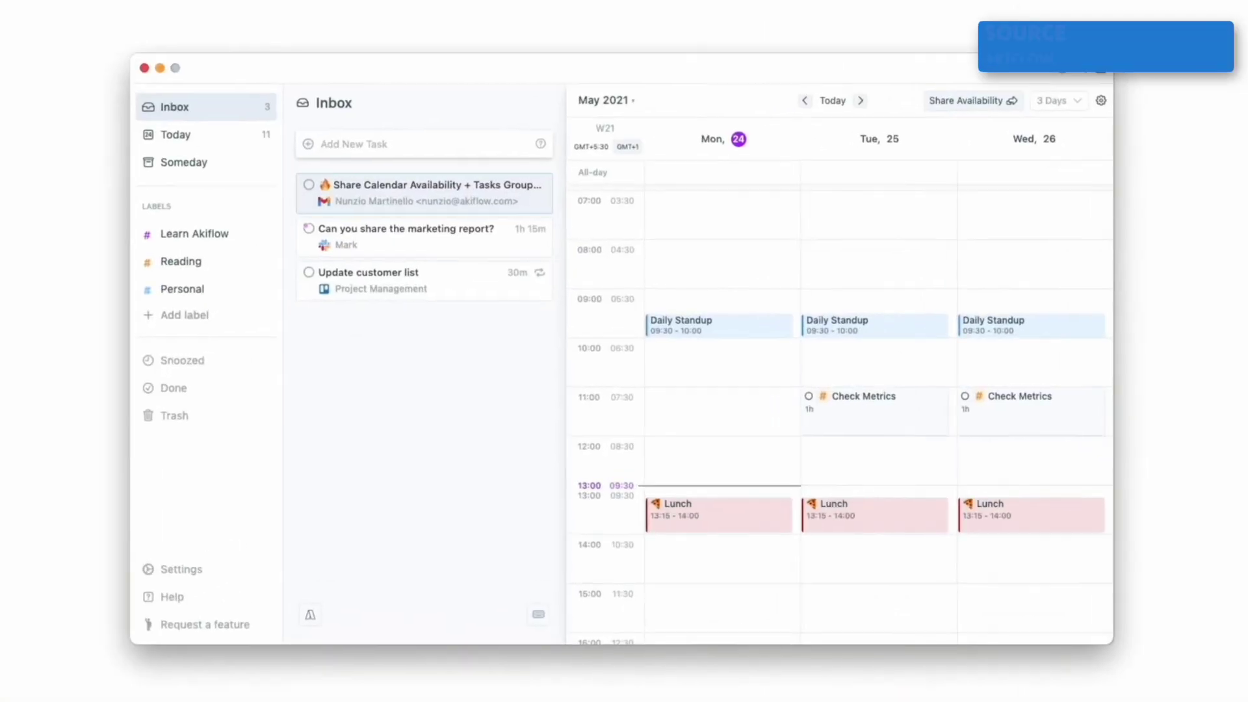
- Snooze Share Calendar Availability to tomorrow, then plan the marketing report task for today at 15:00
{"action": "key", "text": "s"}
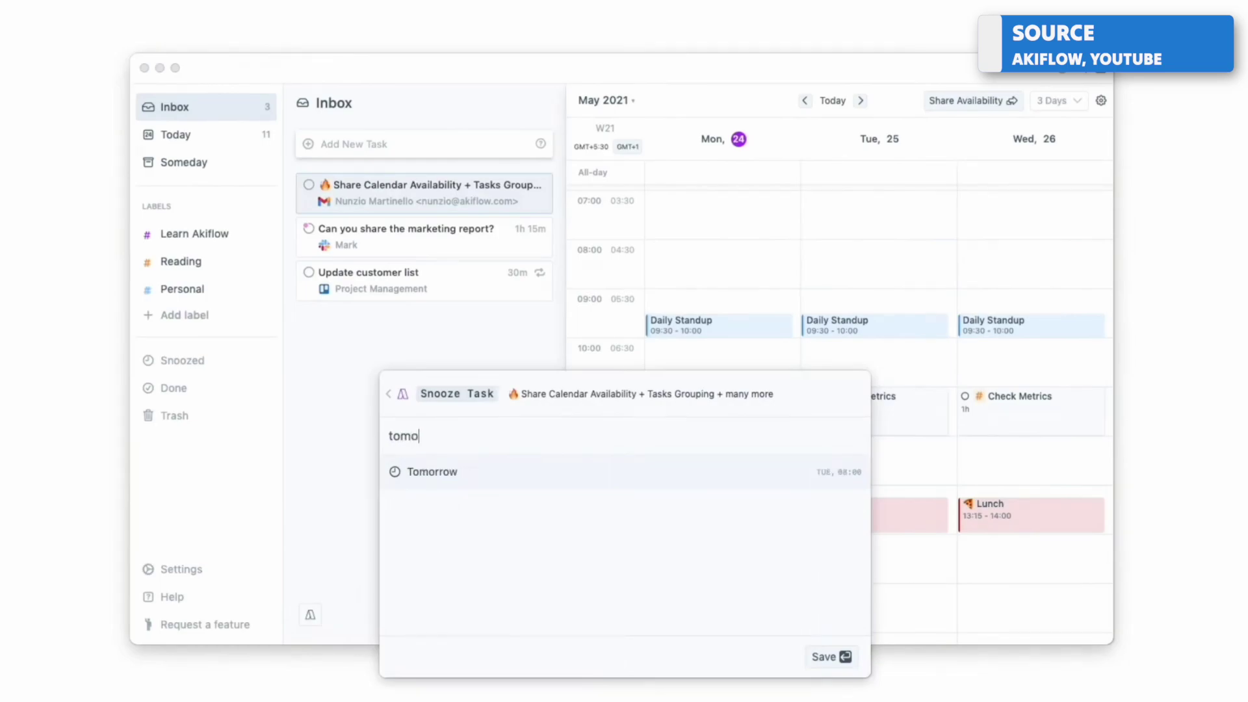
{"action": "key", "text": "Return"}
{"action": "key", "text": "super+k"}
{"action": "key", "text": "Return"}
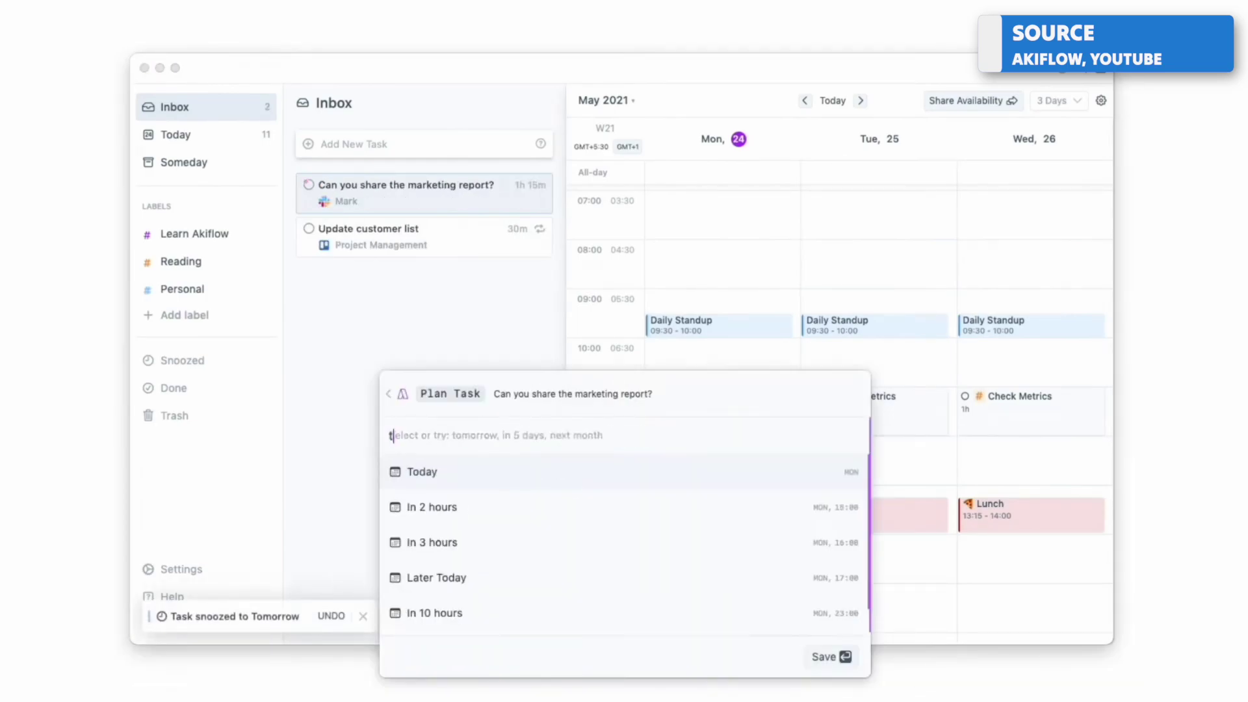
{"action": "key", "text": "Return"}
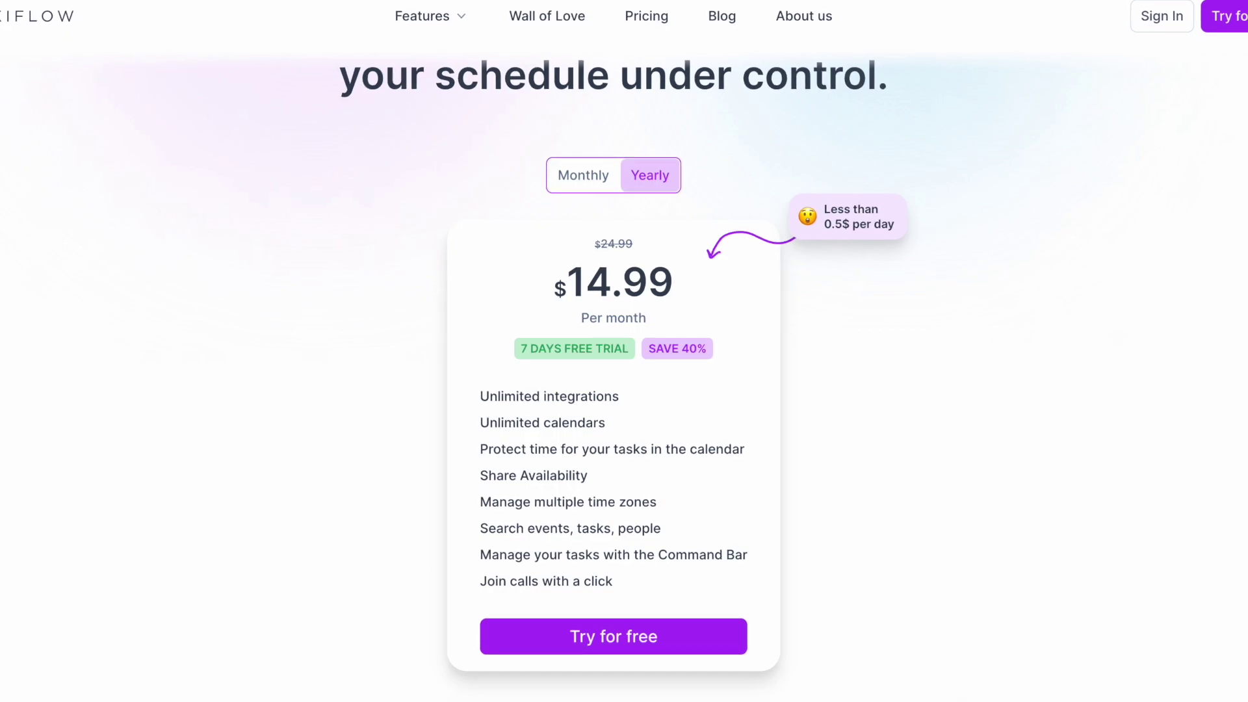
- Switch the pricing toggle from Yearly to Monthly, showing $24.99 per month
{"action": "left_click", "coordinate": [585, 173]}
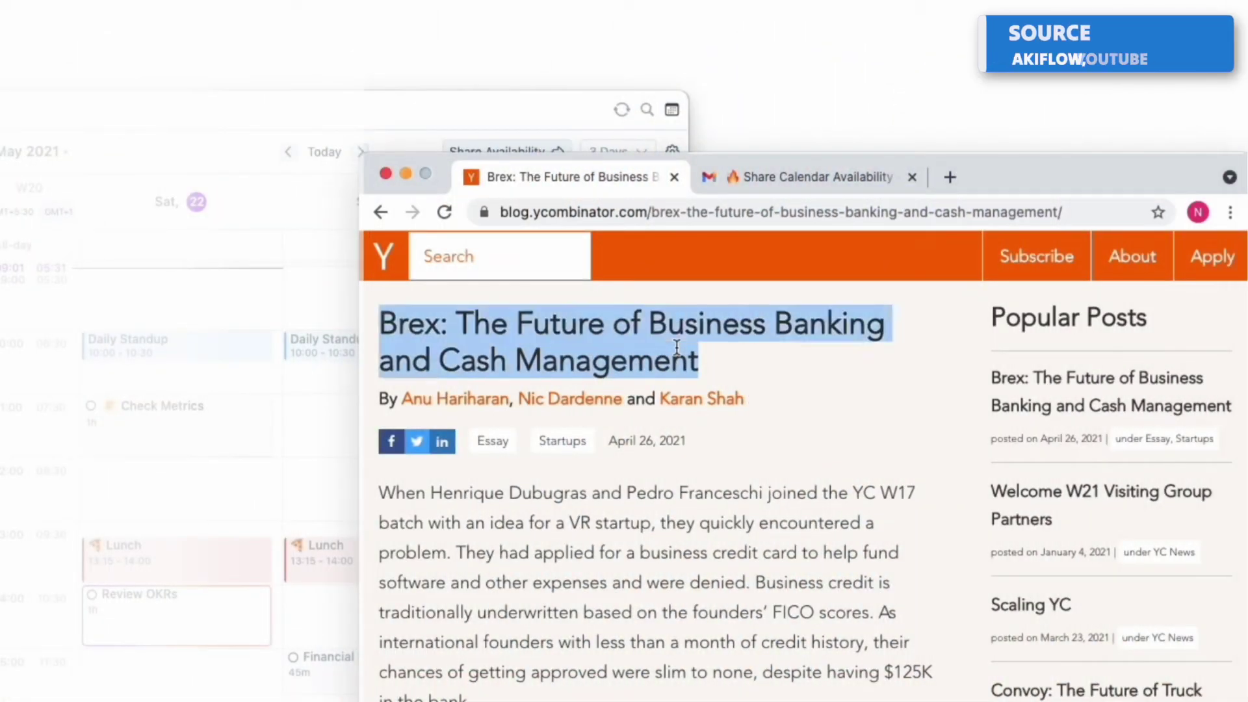
- Capture the highlighted Brex article into Akiflow with the global super+shift+space shortcut
{"action": "key", "text": "super+shift+space"}
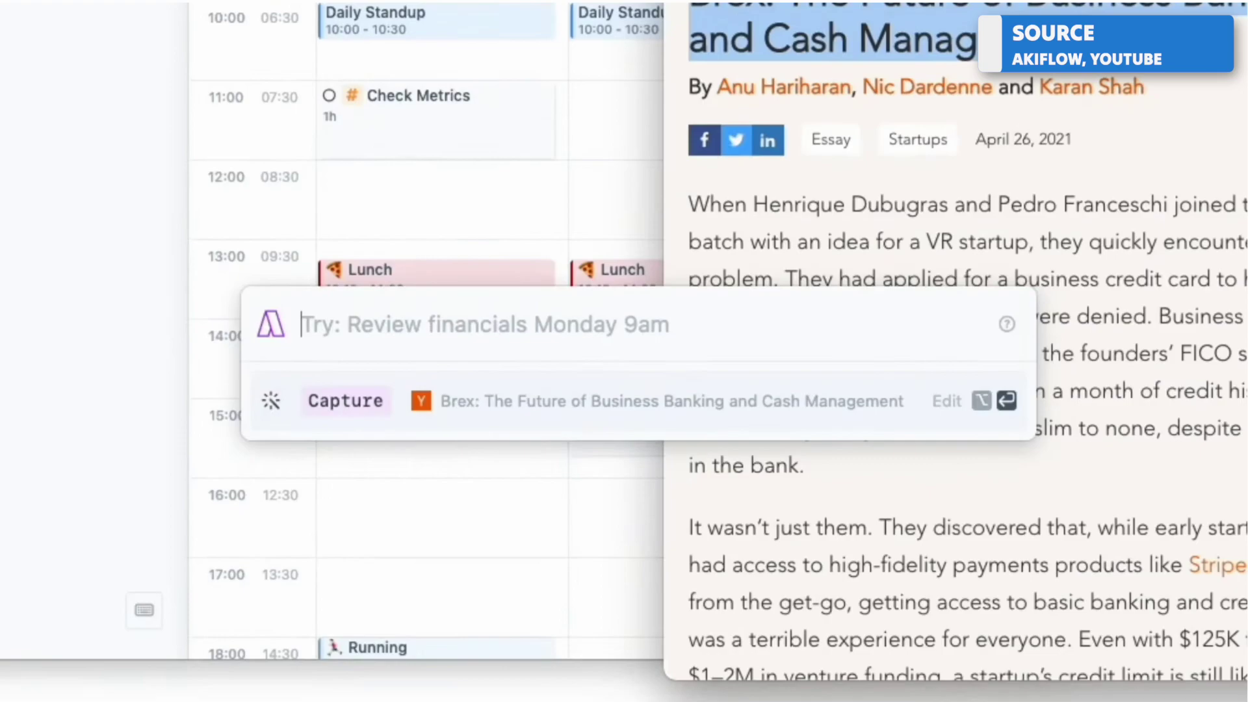